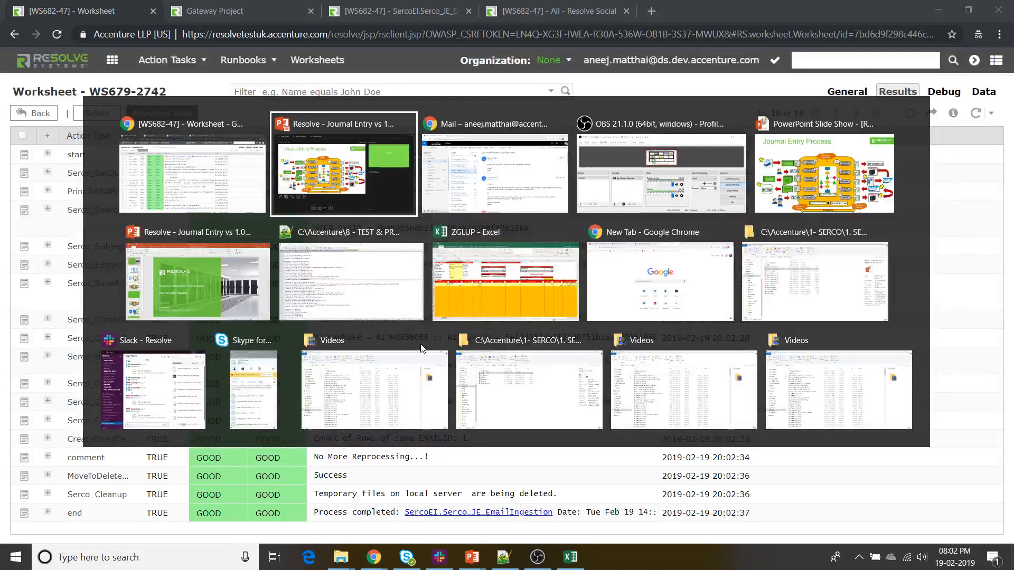
# Open the bookmarked Serco TEST login page from the Deal - SERCO folder in a new browser tab and sign in.
pyautogui.hotkey('alt', 'Tab')
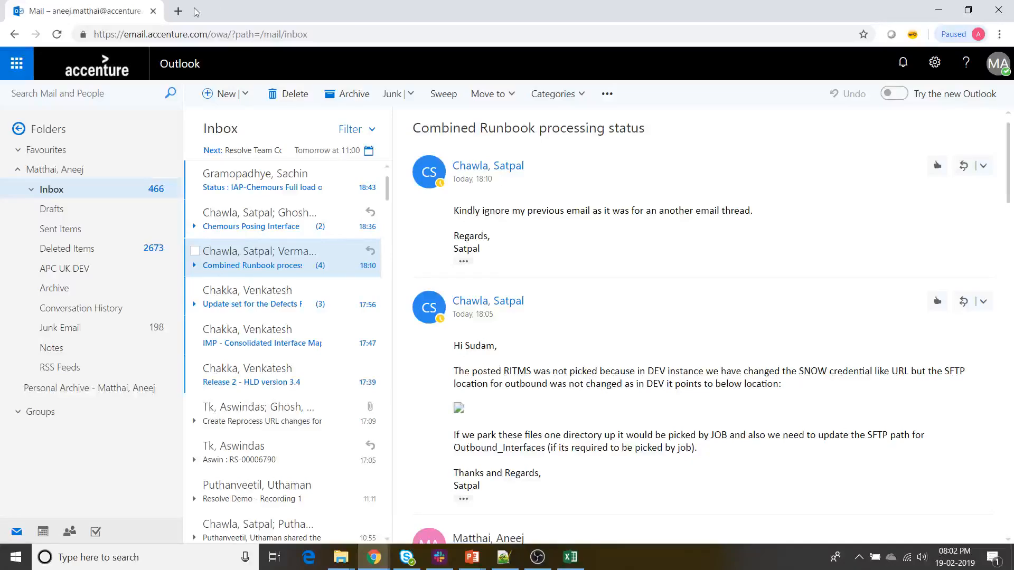
pyautogui.click(178, 11)
pyautogui.click(113, 61)
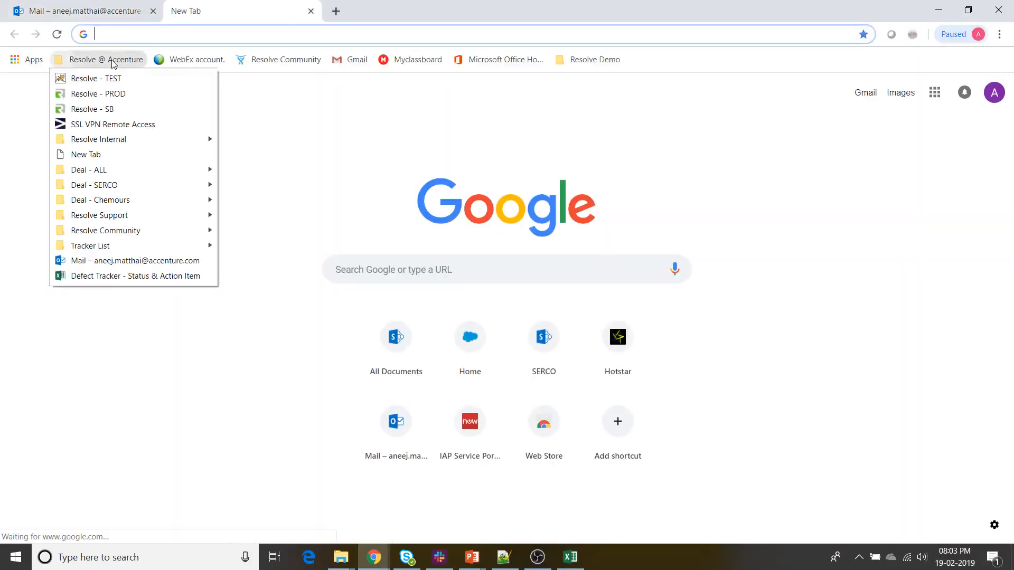
pyautogui.moveTo(139, 183)
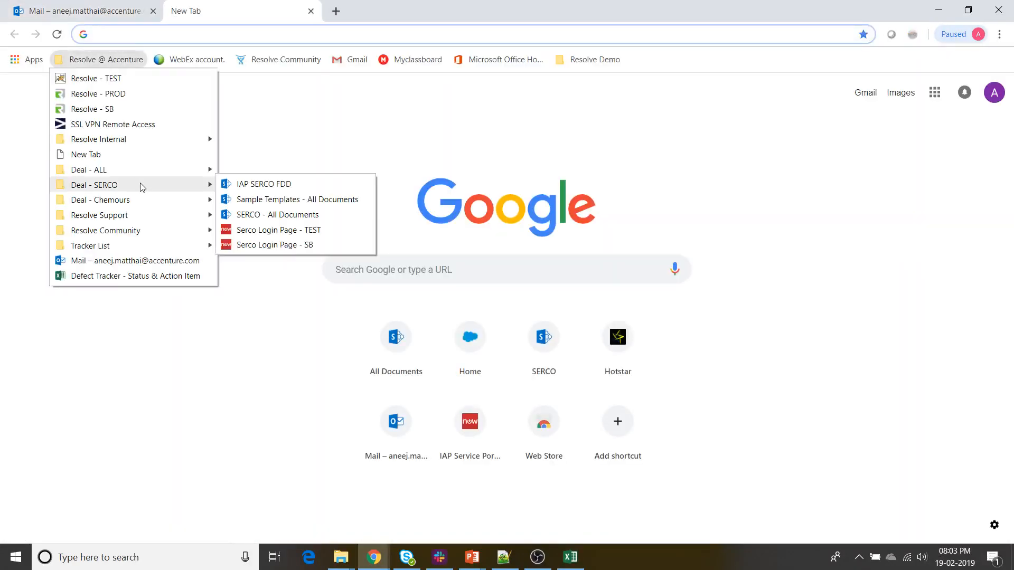
pyautogui.click(299, 230)
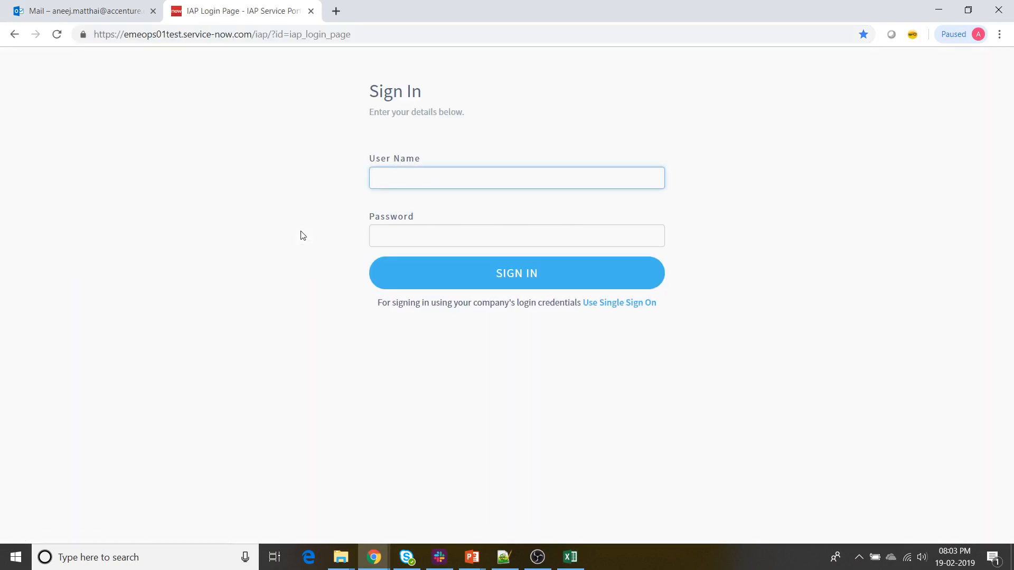
pyautogui.click(568, 275)
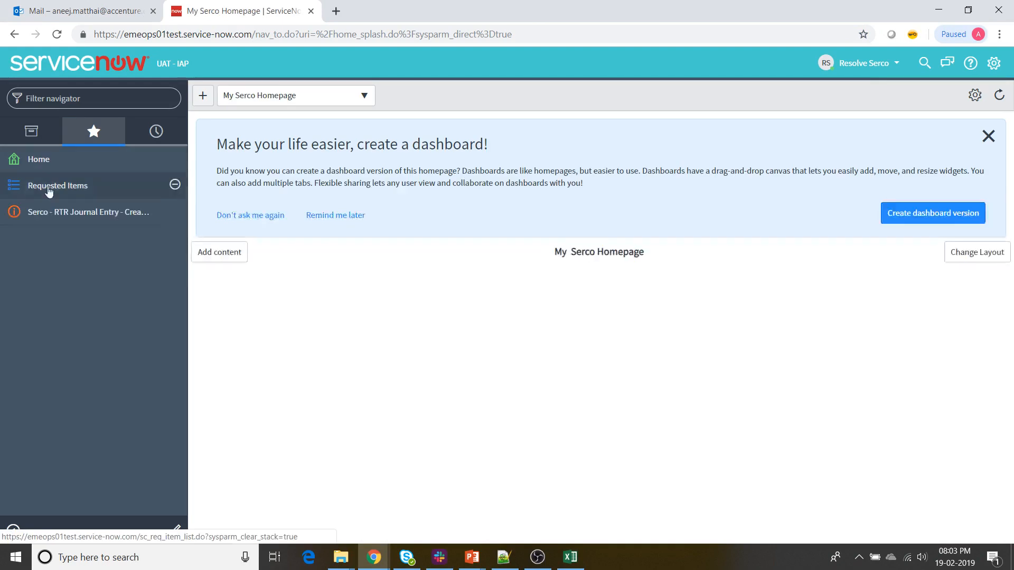
# Find the request created by the Resolve worksheet run among the Requested Items and open RITM0886086.
pyautogui.click(50, 190)
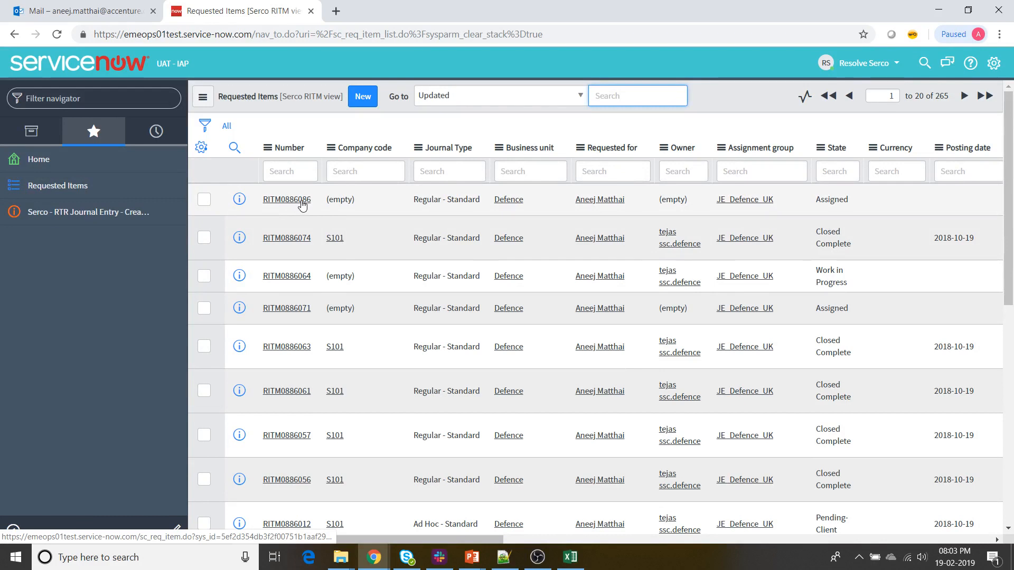
pyautogui.hotkey('alt', 'Tab')
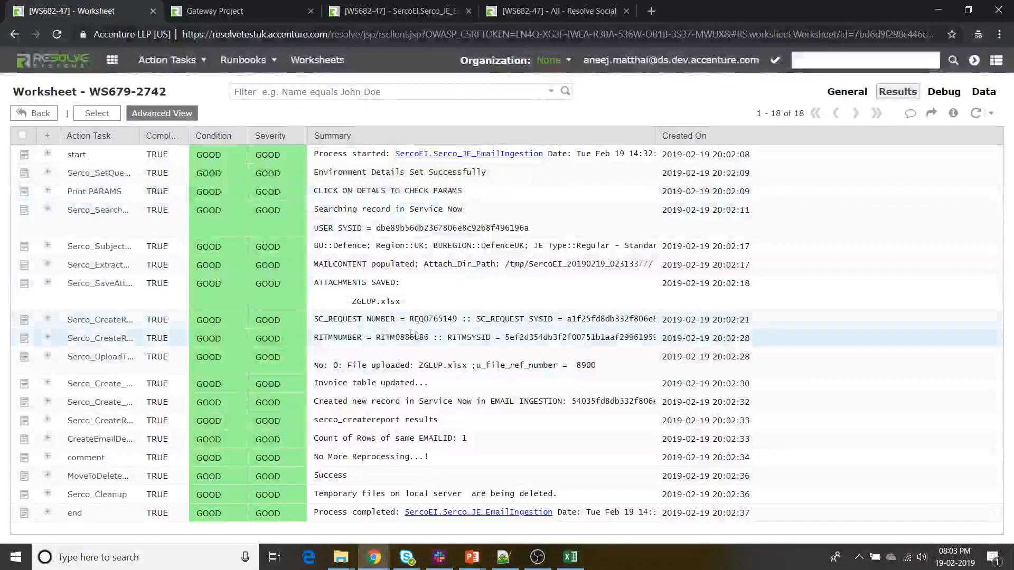
pyautogui.hotkey('alt', 'Tab')
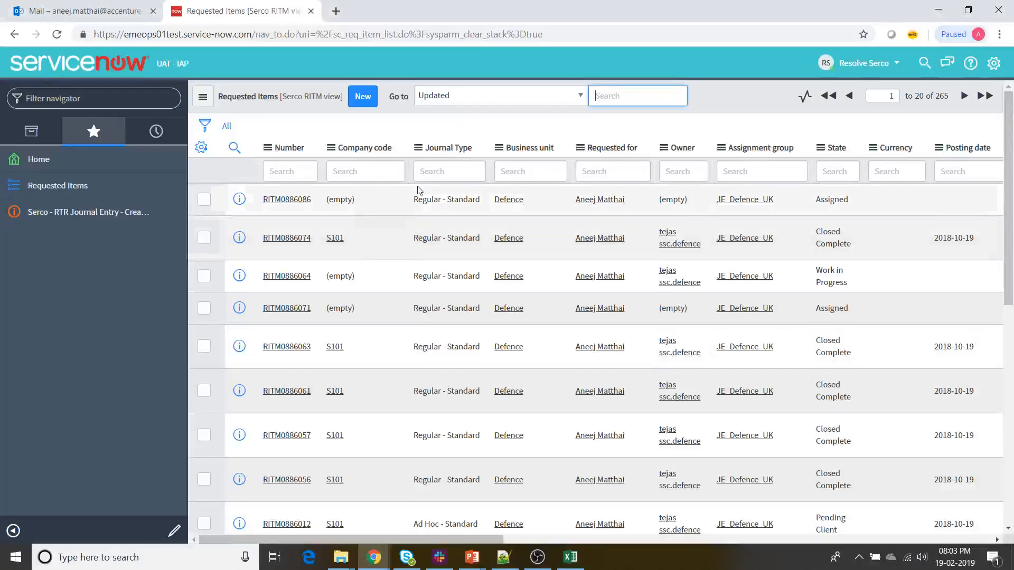
pyautogui.click(294, 203)
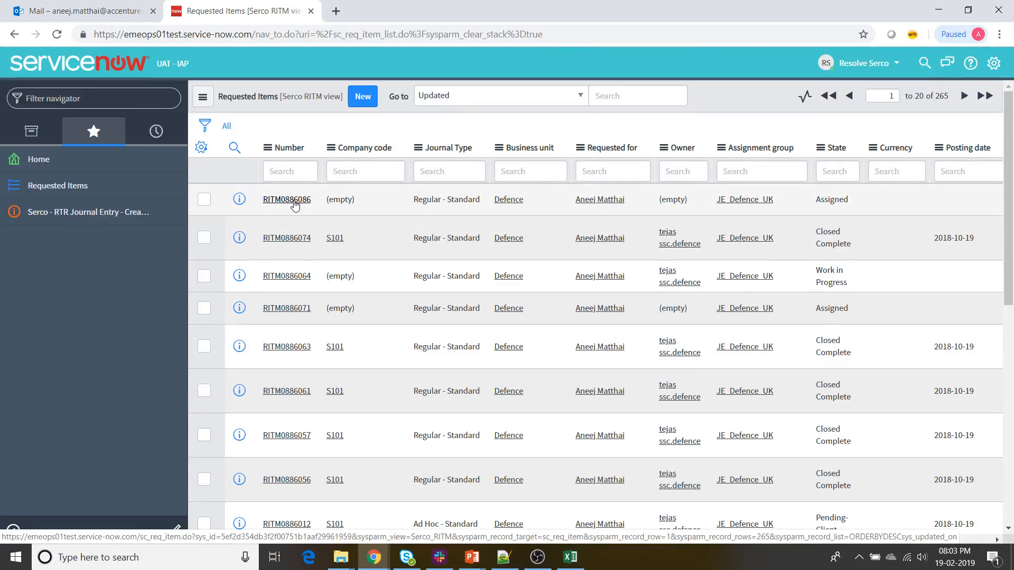
# Switch to the Journal Entry Process slide in PowerPoint to review the process stages, and return to the ServiceNow request.
pyautogui.hotkey('alt', 'Tab')
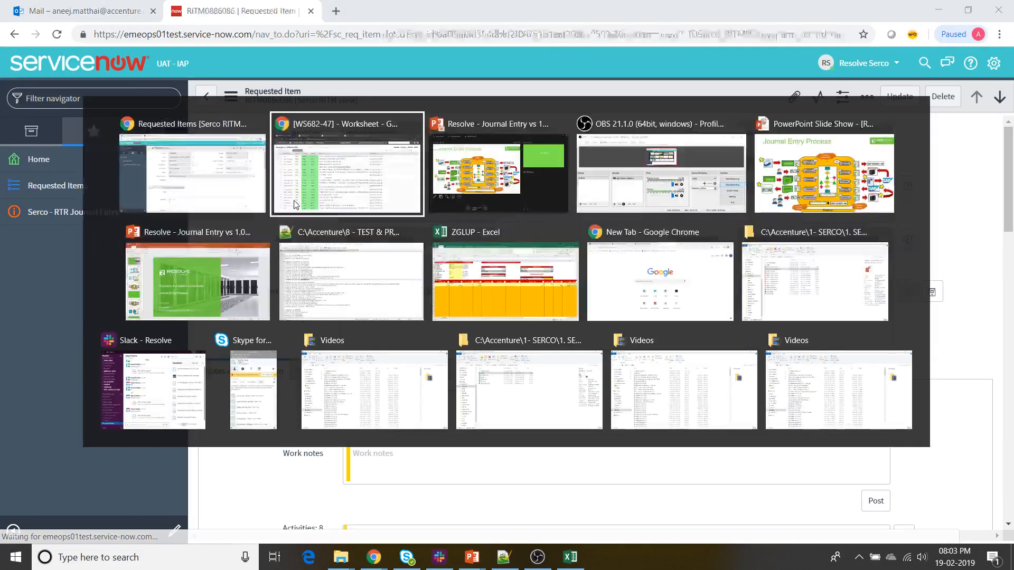
pyautogui.hotkey('alt', 'Tab')
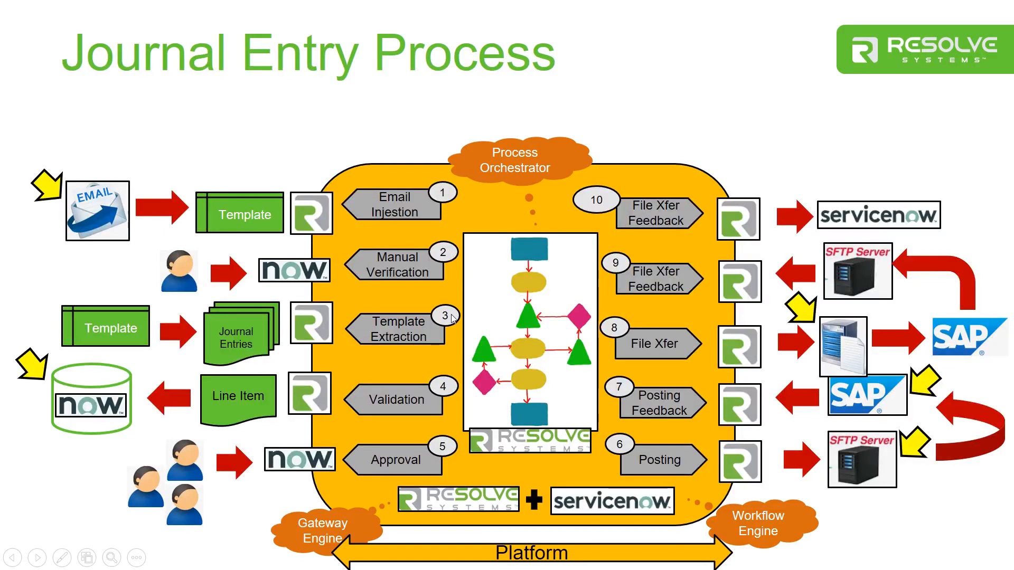
pyautogui.hotkey('alt', 'Tab')
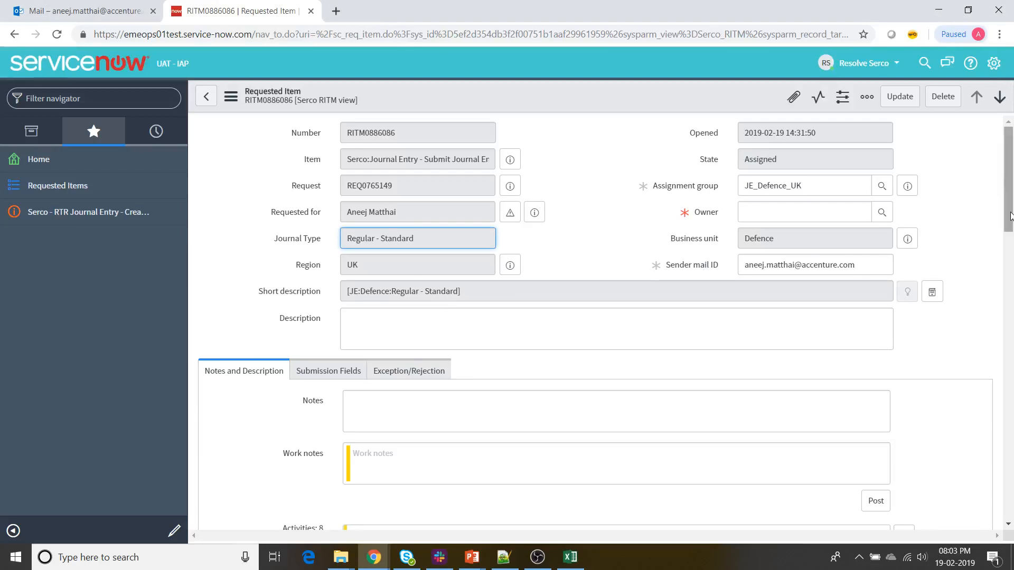
# Set the template name to ZGLUP.xlsx in the request's submission fields.
pyautogui.scroll(-4, 984, 232)
pyautogui.scroll(2, 990, 242)
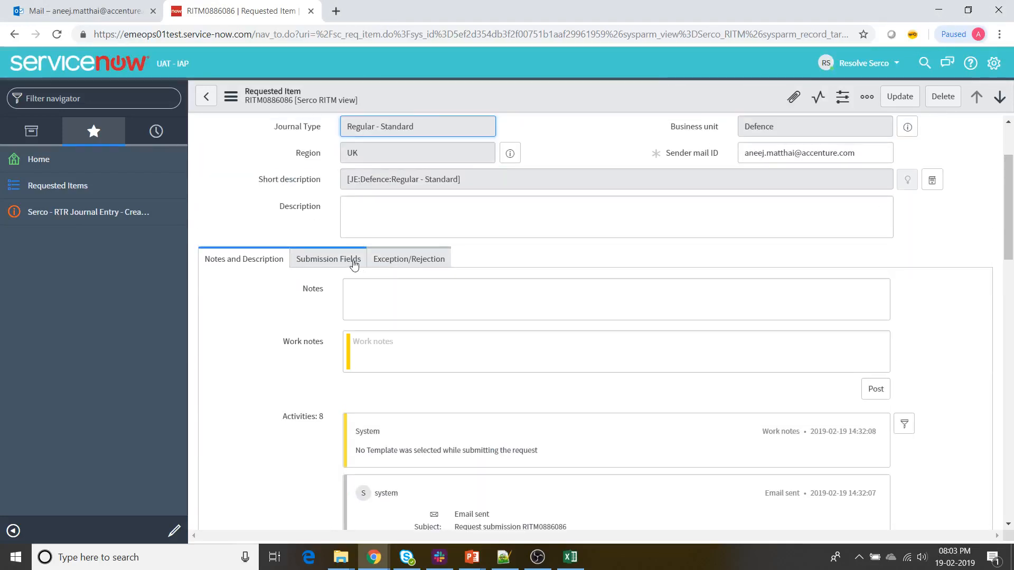
pyautogui.click(336, 262)
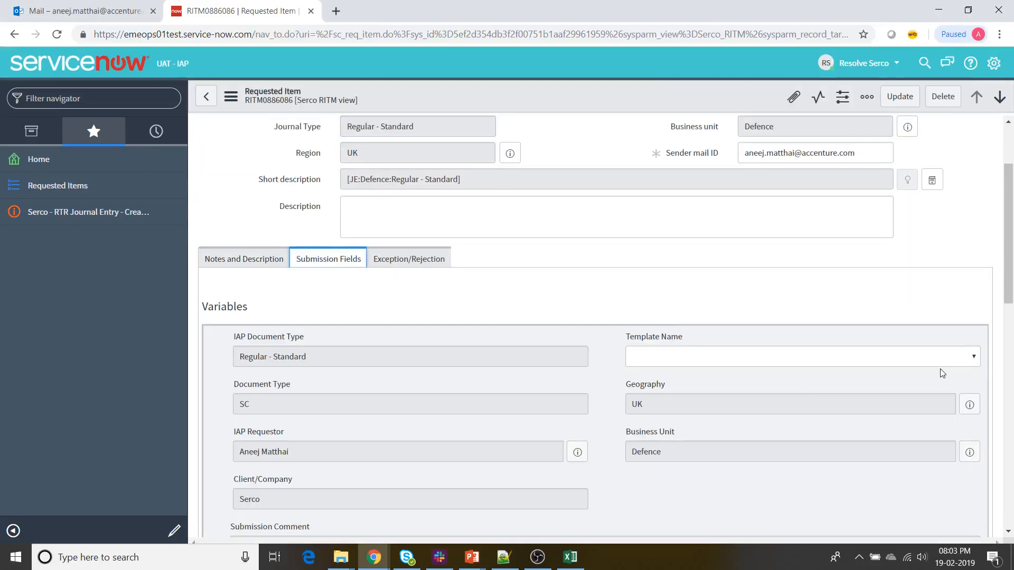
pyautogui.scroll(-1, 1005, 293)
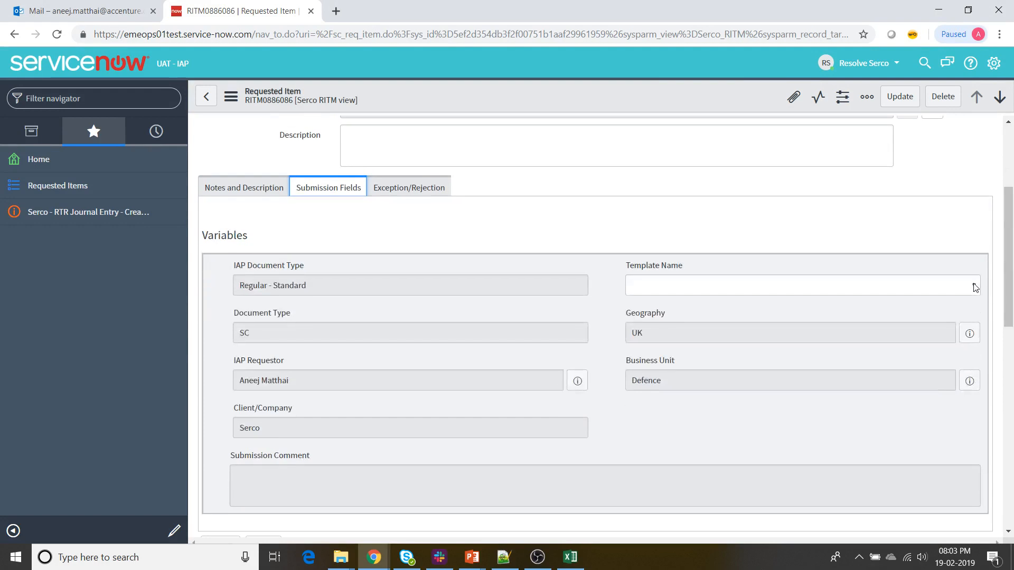
pyautogui.click(975, 288)
pyautogui.click(879, 311)
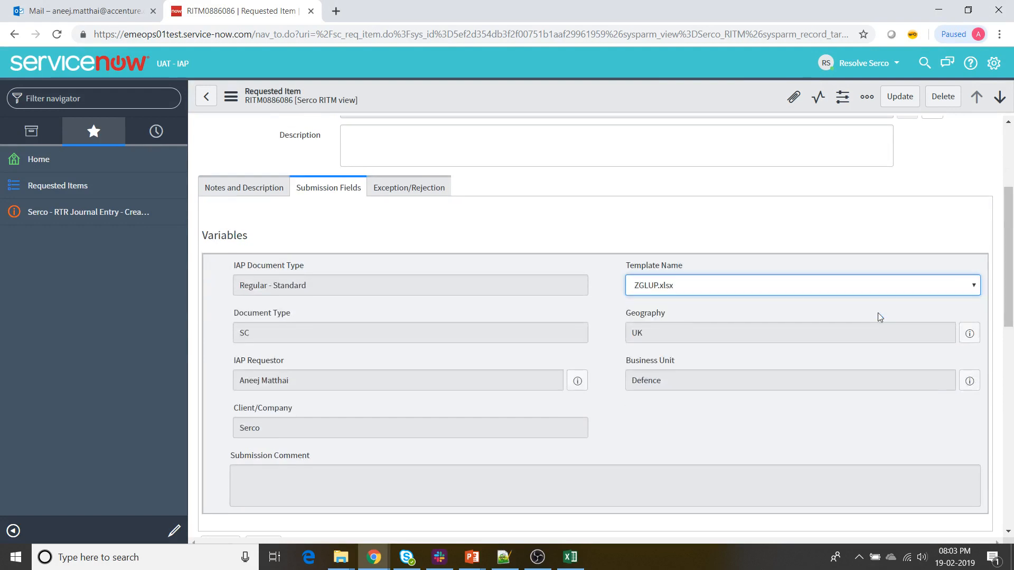
# Assign the suggested SSC Defence user as the request's owner and save the update.
pyautogui.scroll(3, 945, 185)
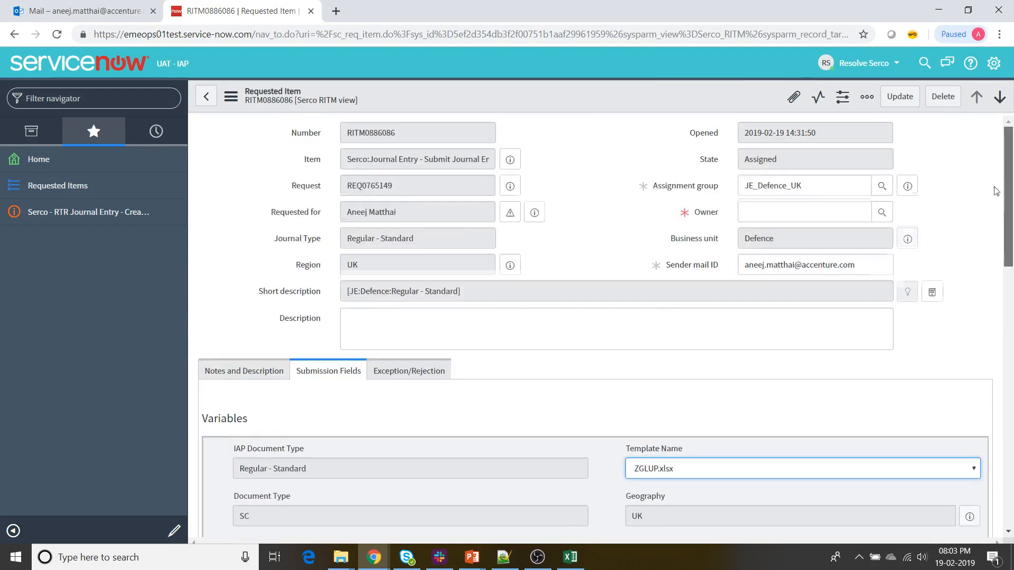
pyautogui.click(825, 210)
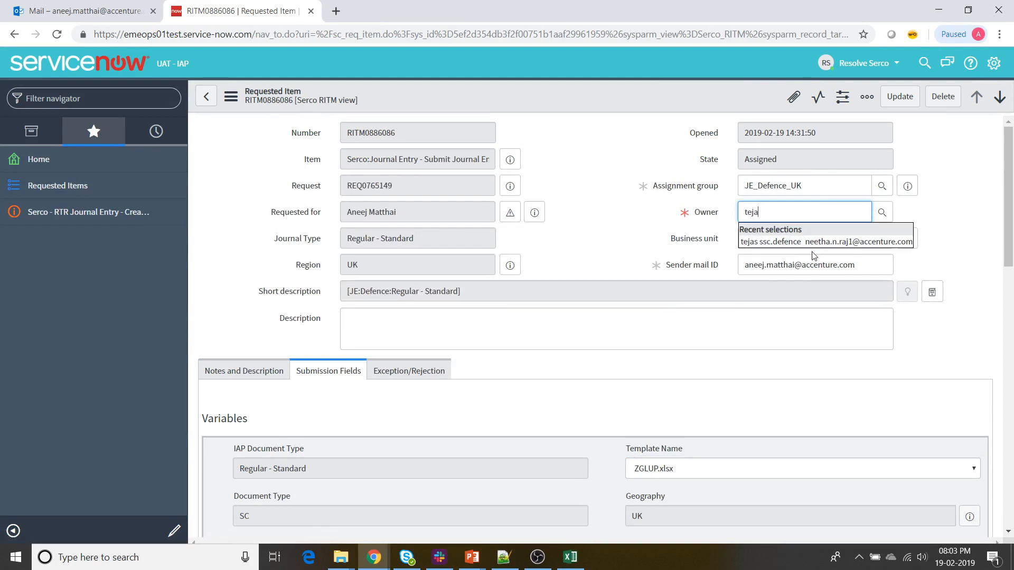
pyautogui.click(812, 242)
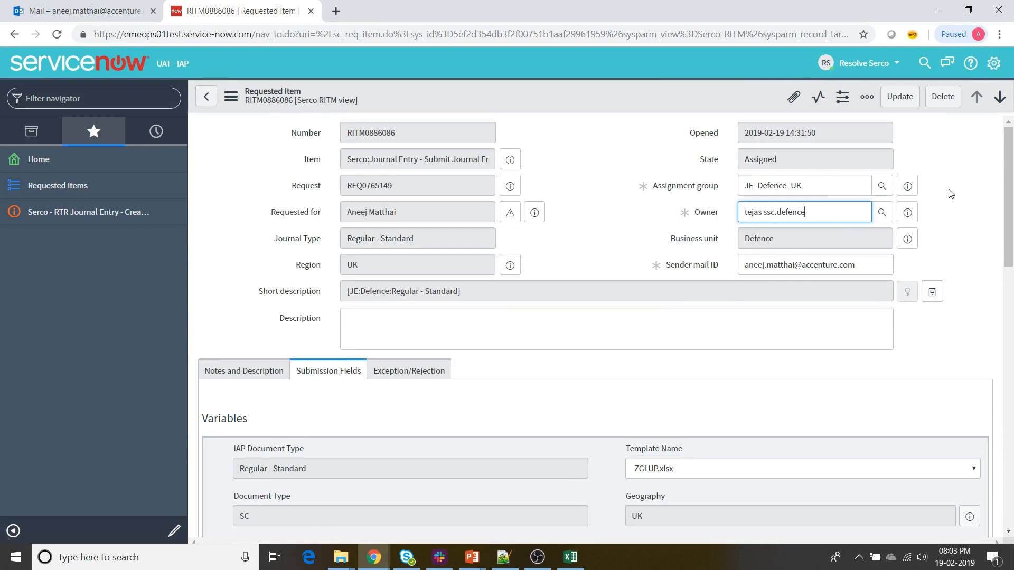
pyautogui.click(964, 277)
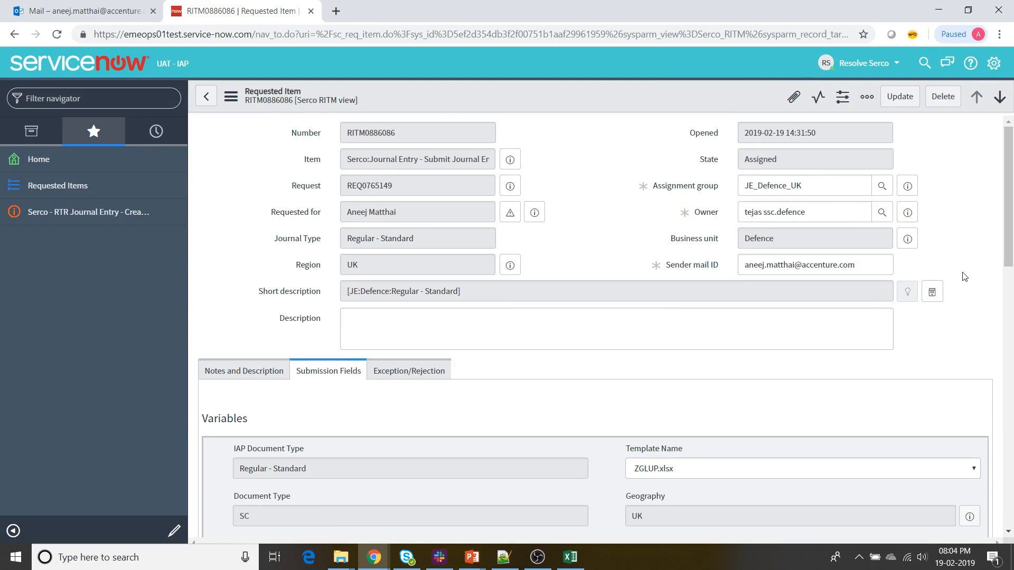
pyautogui.click(905, 98)
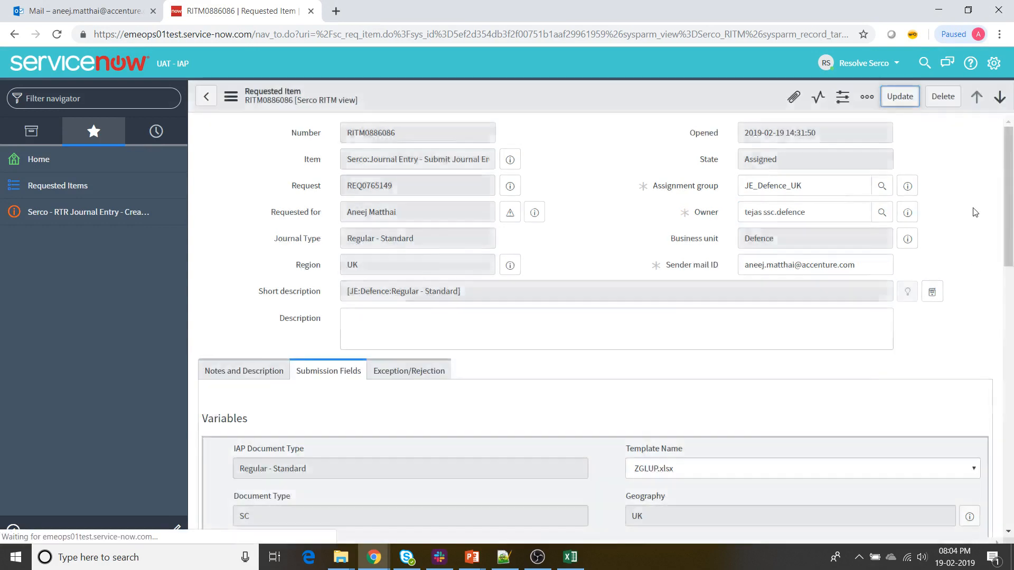
# Open the Manual Validation catalog task linked to the request.
pyautogui.moveTo(1007, 217); pyautogui.dragTo(1010, 426)
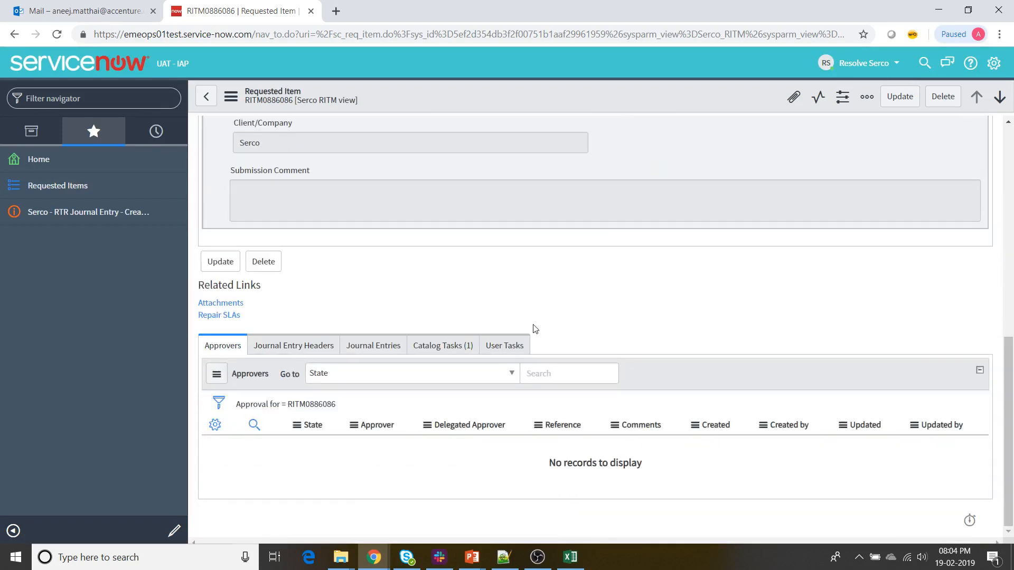
pyautogui.click(453, 347)
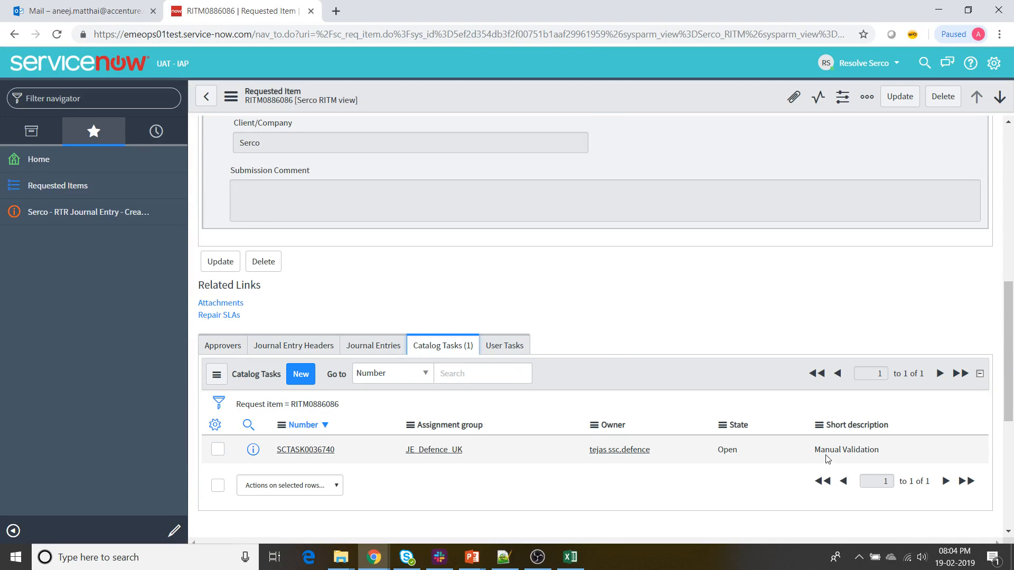
pyautogui.click(304, 450)
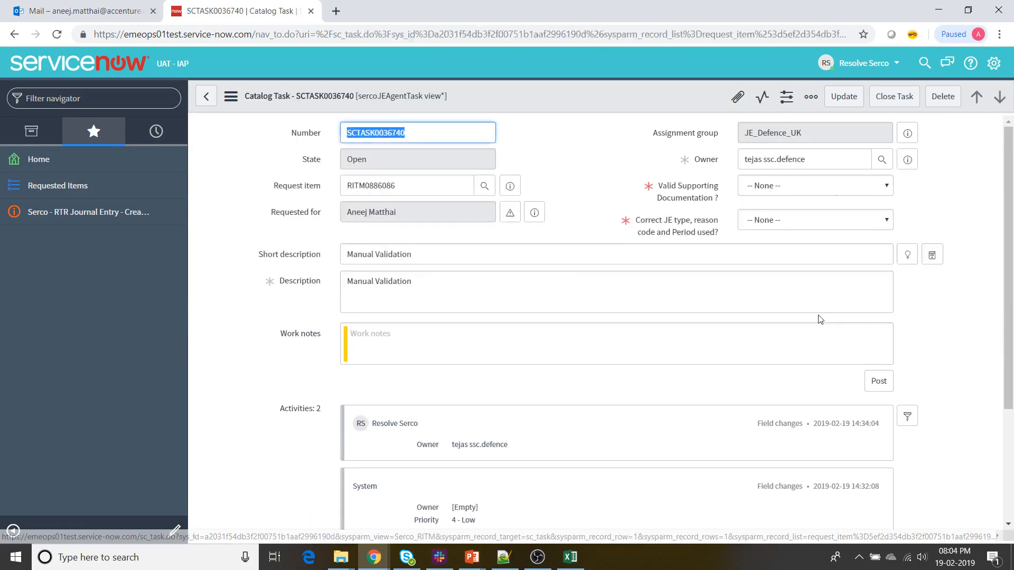
# Answer Yes for valid supporting documentation and for correct JE type, reason code and period, update the record and close the task.
pyautogui.click(887, 188)
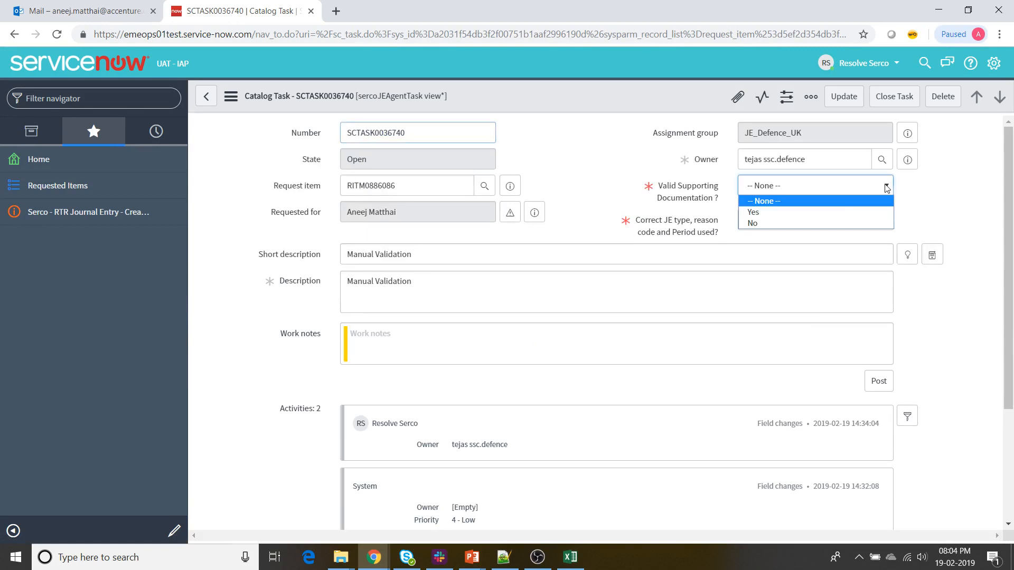
pyautogui.click(837, 212)
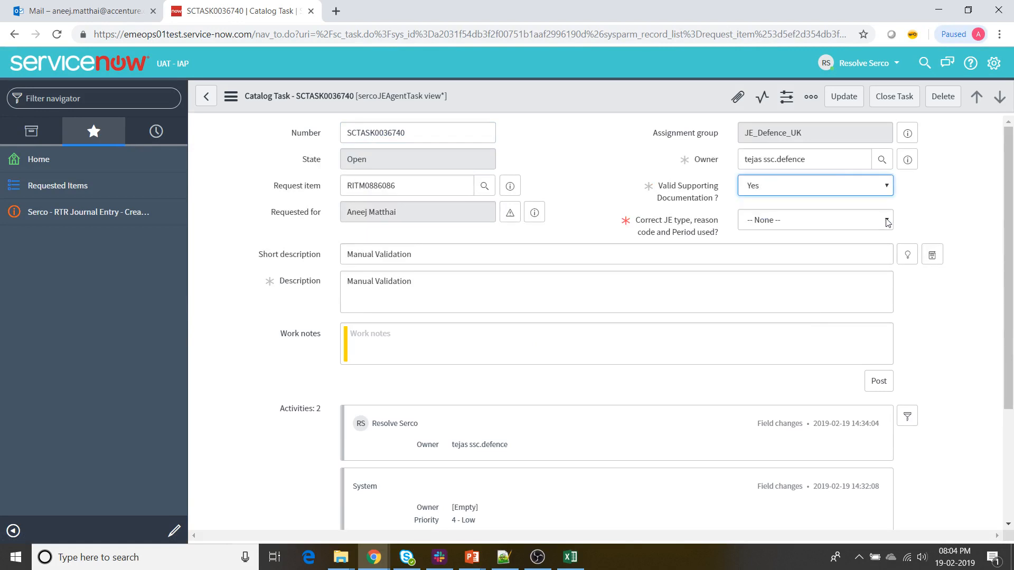
pyautogui.click(887, 221)
pyautogui.click(844, 244)
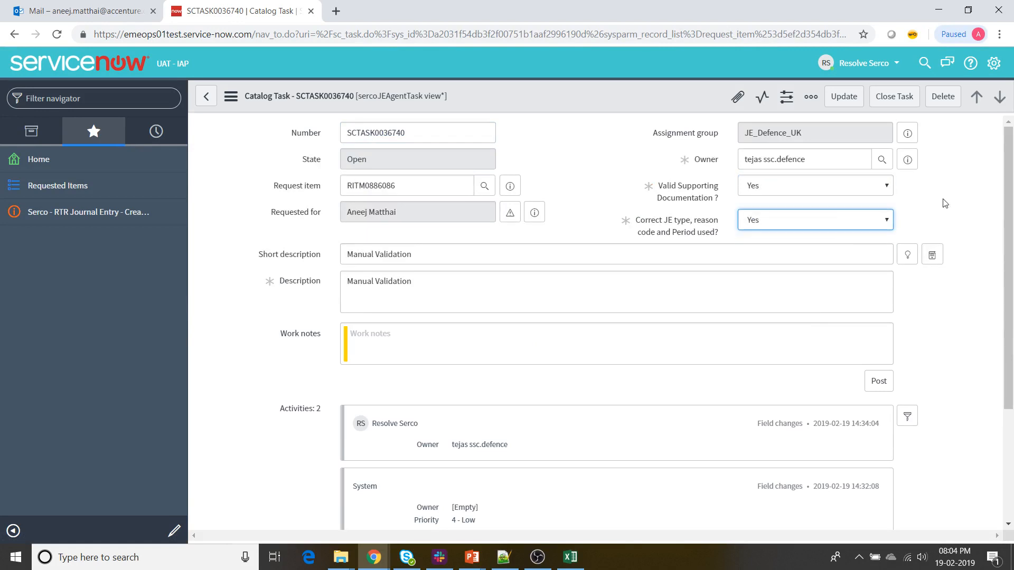
pyautogui.click(844, 97)
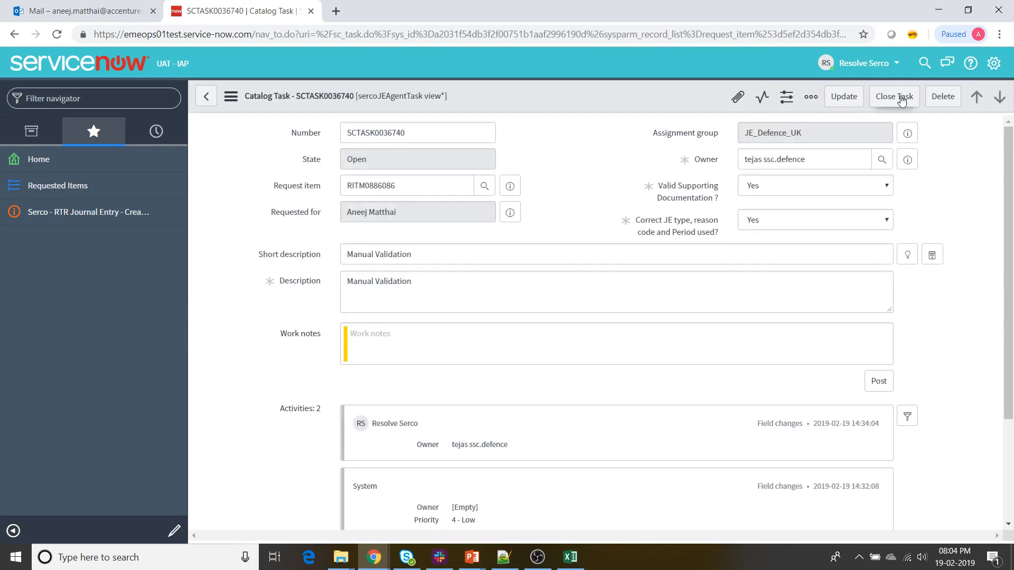
pyautogui.click(901, 101)
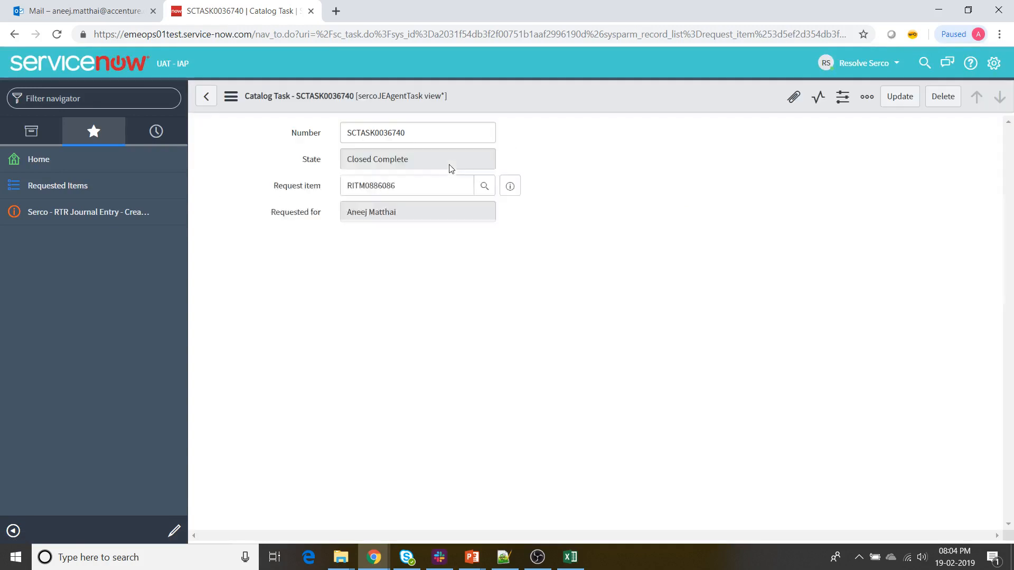
# Return to the requested item and review the state of its catalog tasks.
pyautogui.click(206, 99)
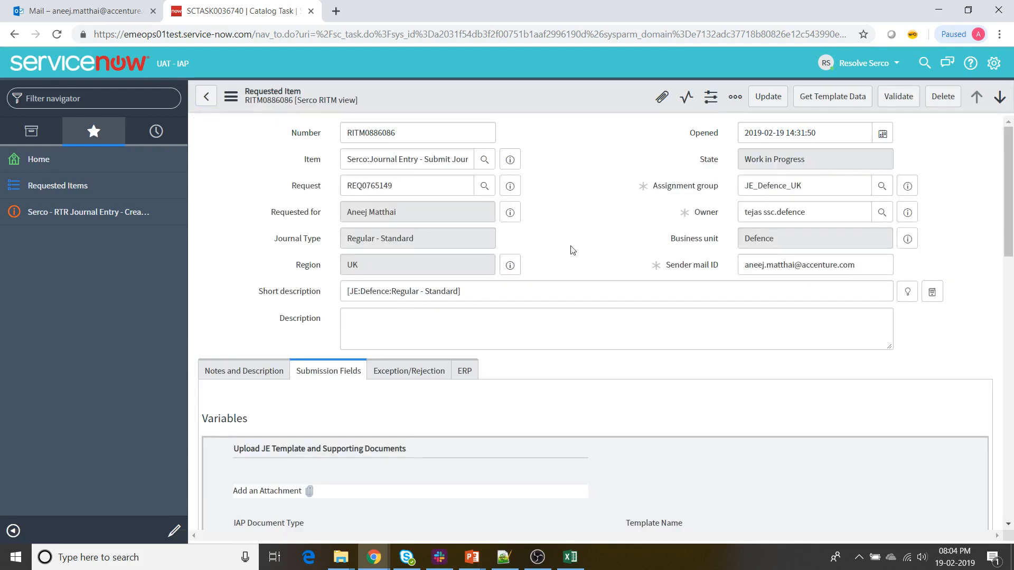
pyautogui.click(840, 103)
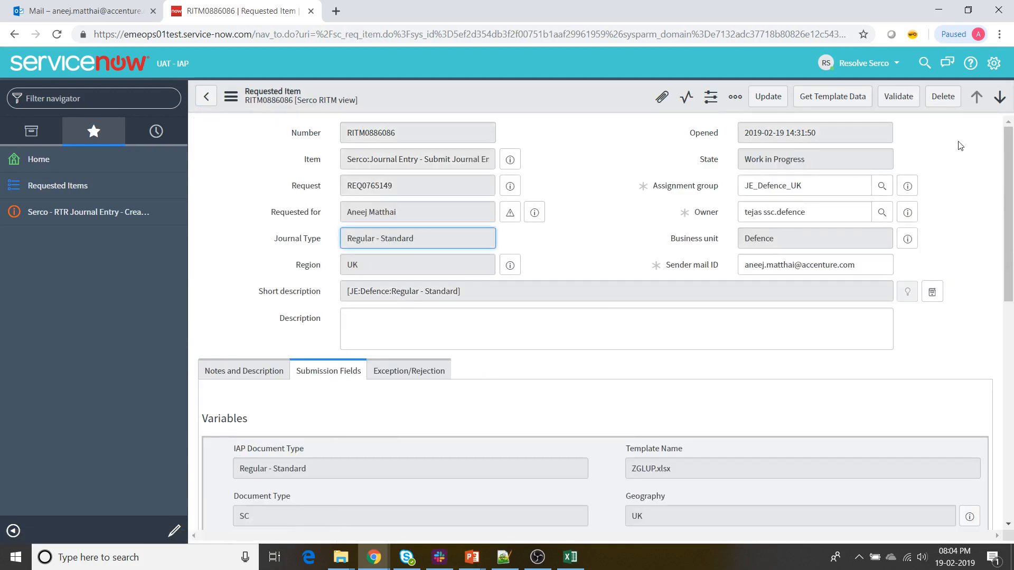
pyautogui.moveTo(1006, 160); pyautogui.dragTo(1006, 372)
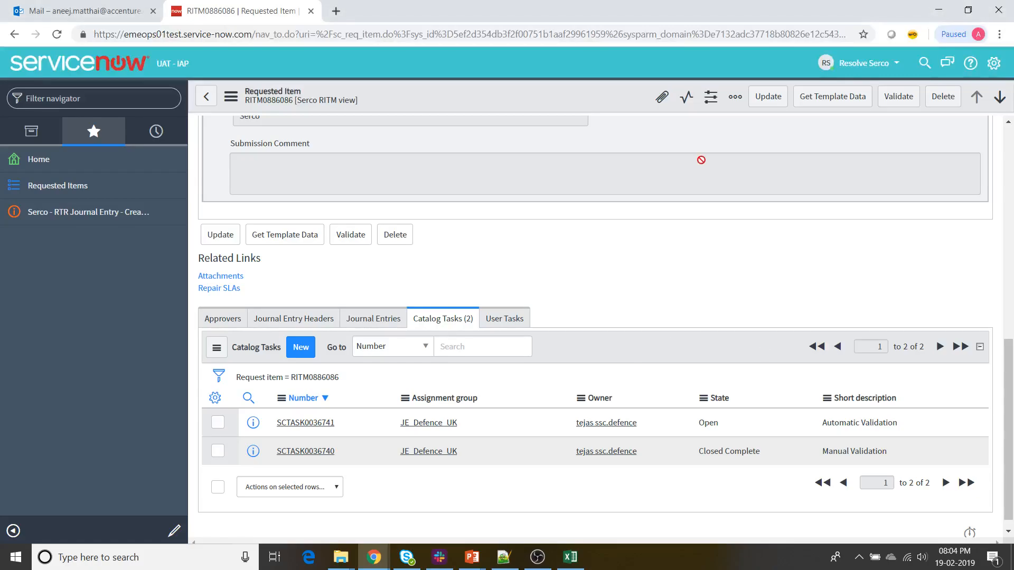
# Get the template data for the request and check its activity log under Notes and Description.
pyautogui.click(830, 101)
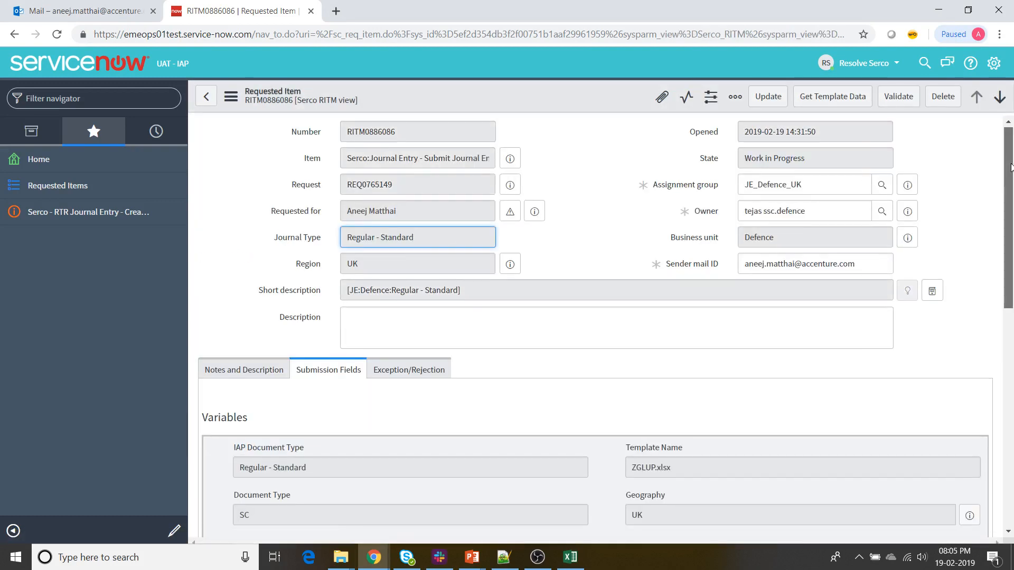
pyautogui.click(264, 356)
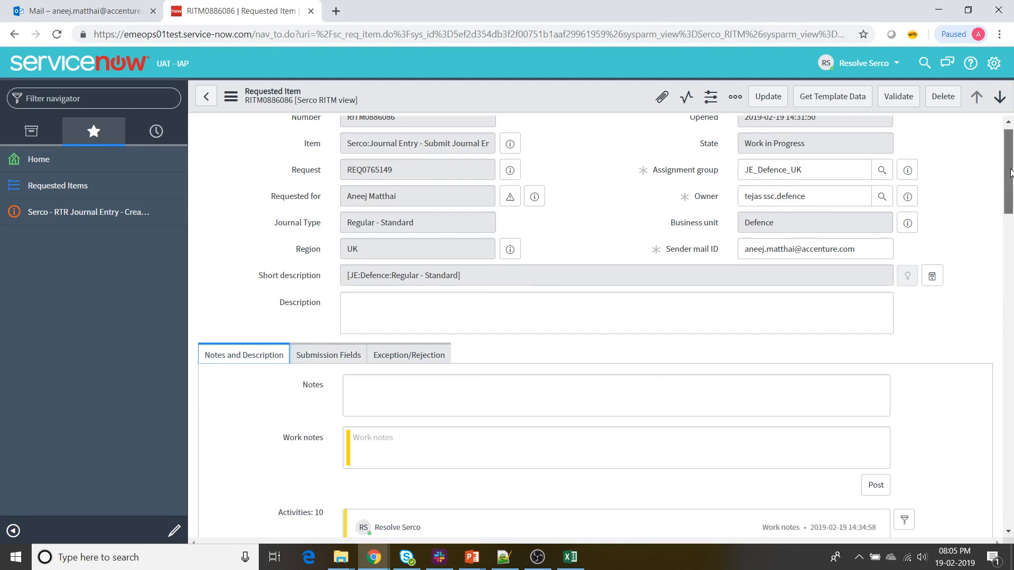
pyautogui.scroll(-4, 982, 242)
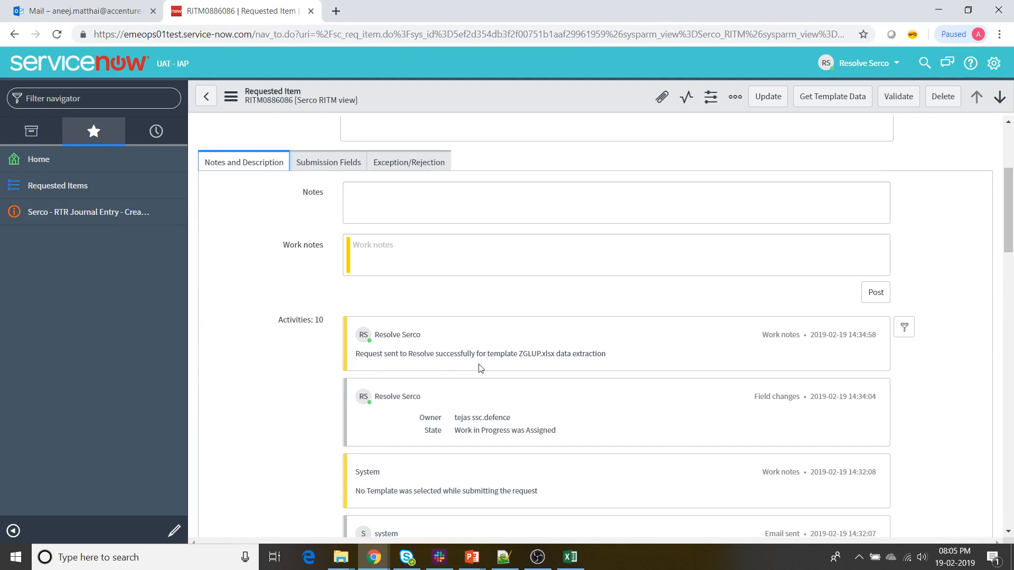
# Switch to Resolve and examine the main automation model of the SercoEI.Serco_JE_EmailIngestion runbook.
pyautogui.hotkey('alt', 'Tab')
pyautogui.hotkey('alt', 'Tab')
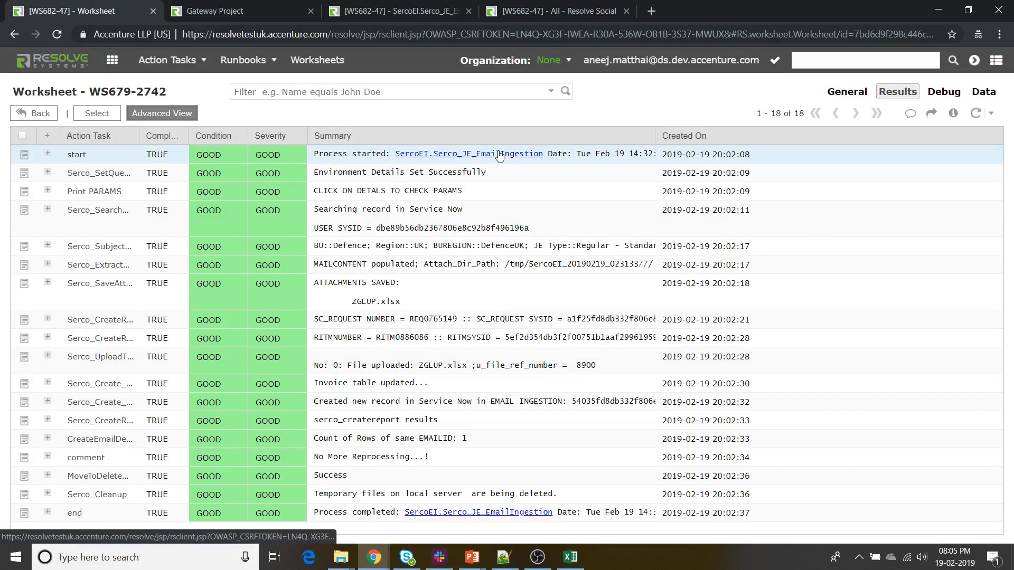
pyautogui.click(421, 12)
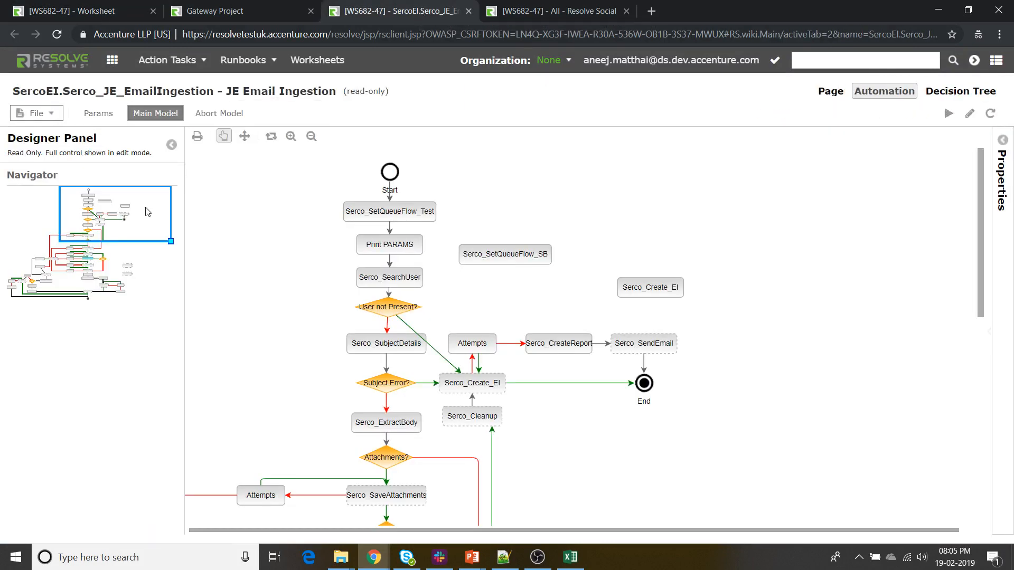
pyautogui.moveTo(147, 212); pyautogui.dragTo(127, 212)
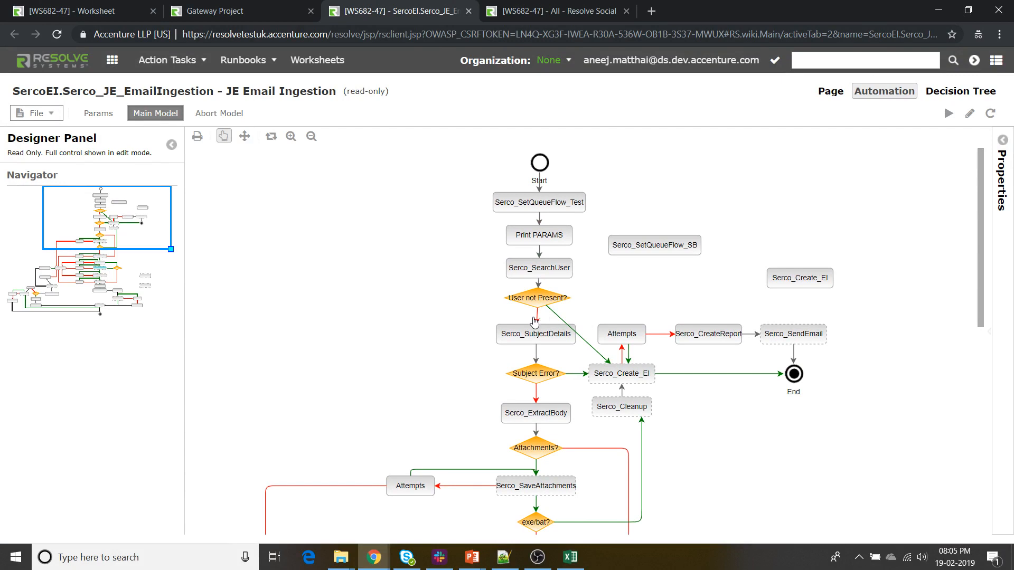
# Open the SercoJE_EI gateway filter, check its assigned runbook, and return to the email ingestion worksheet.
pyautogui.click(246, 12)
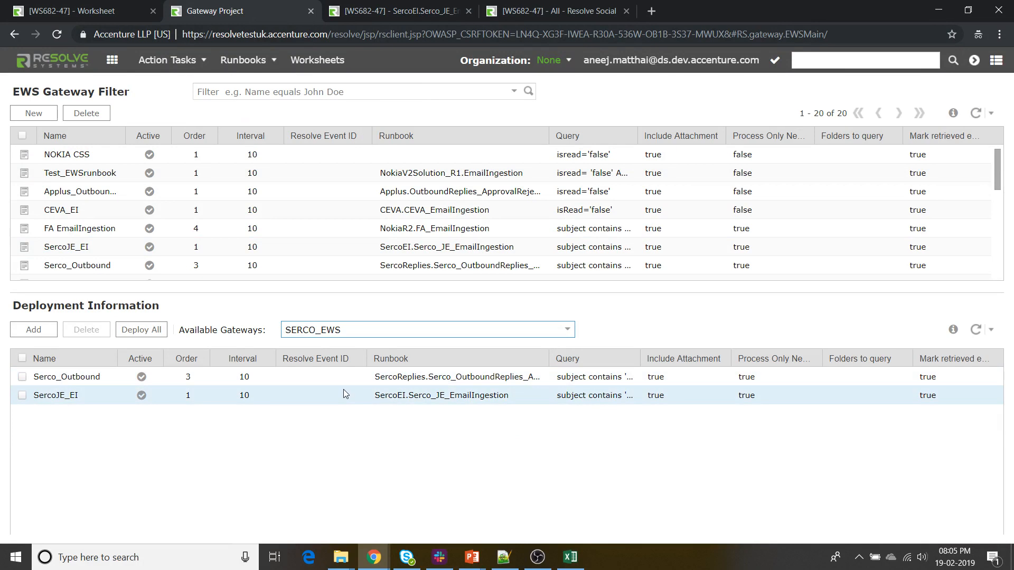
pyautogui.click(24, 248)
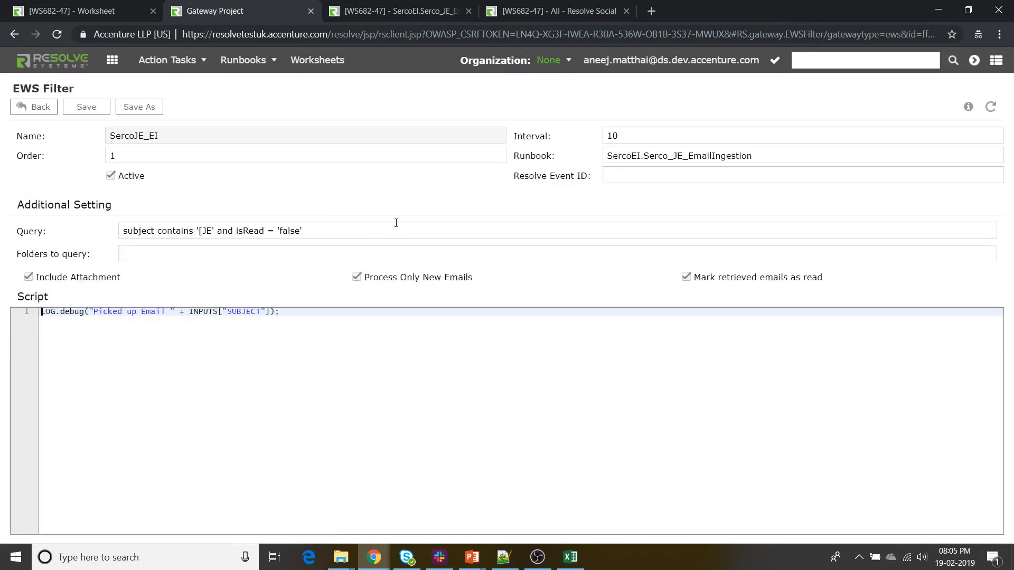
pyautogui.moveTo(754, 156); pyautogui.dragTo(598, 154)
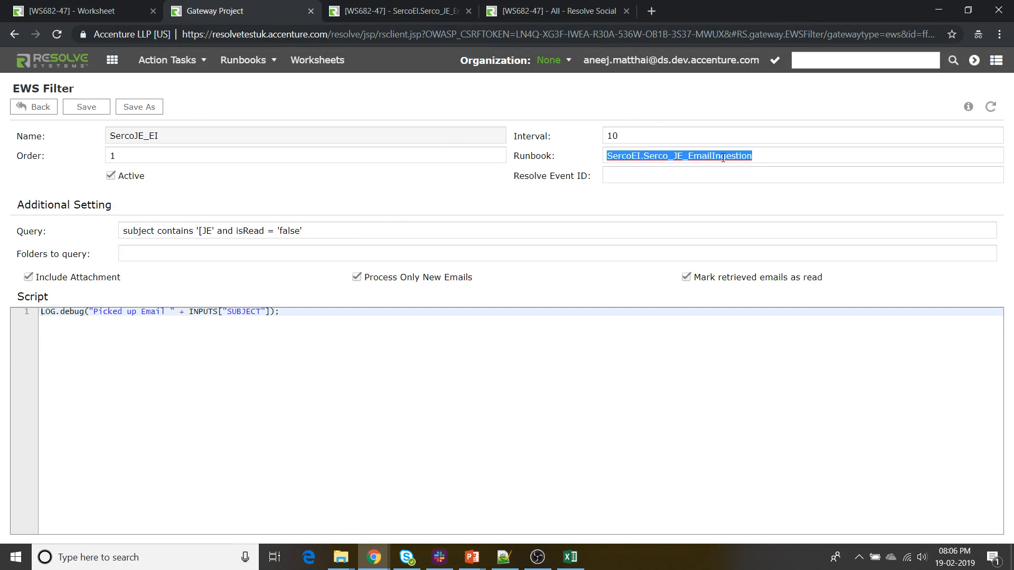
pyautogui.hotkey('alt', 'Tab')
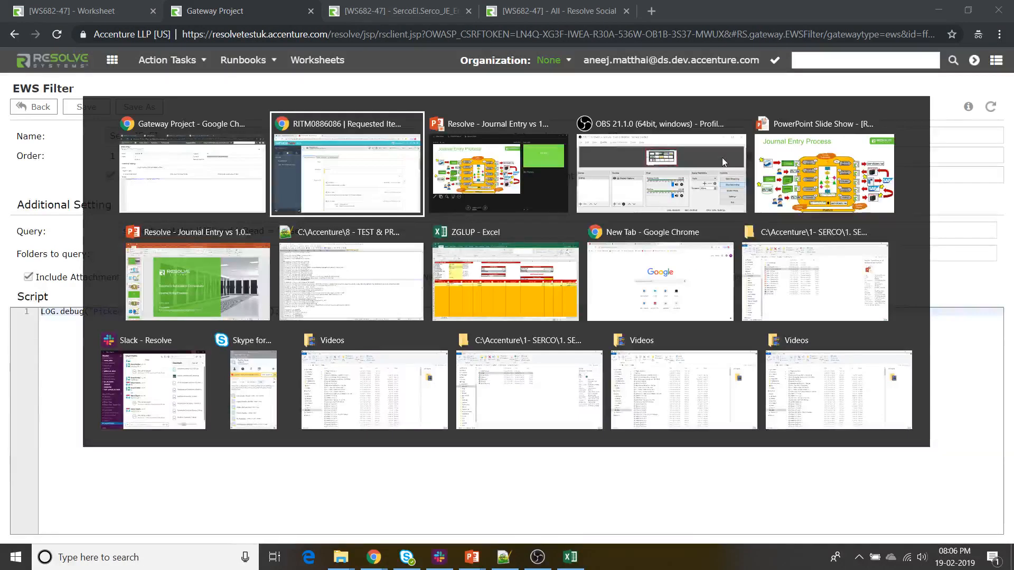
pyautogui.hotkey('alt', 'Tab')
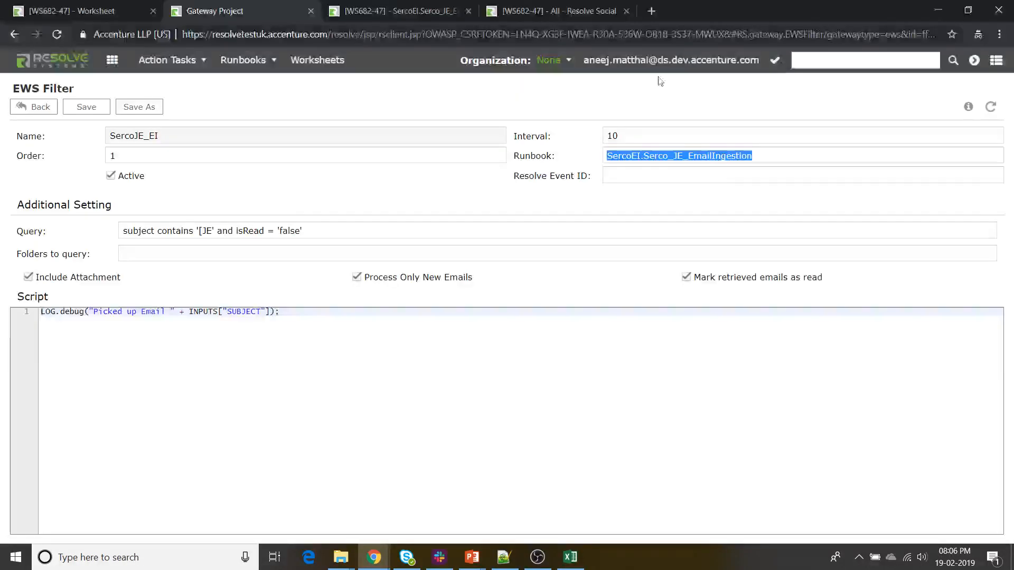
pyautogui.click(95, 11)
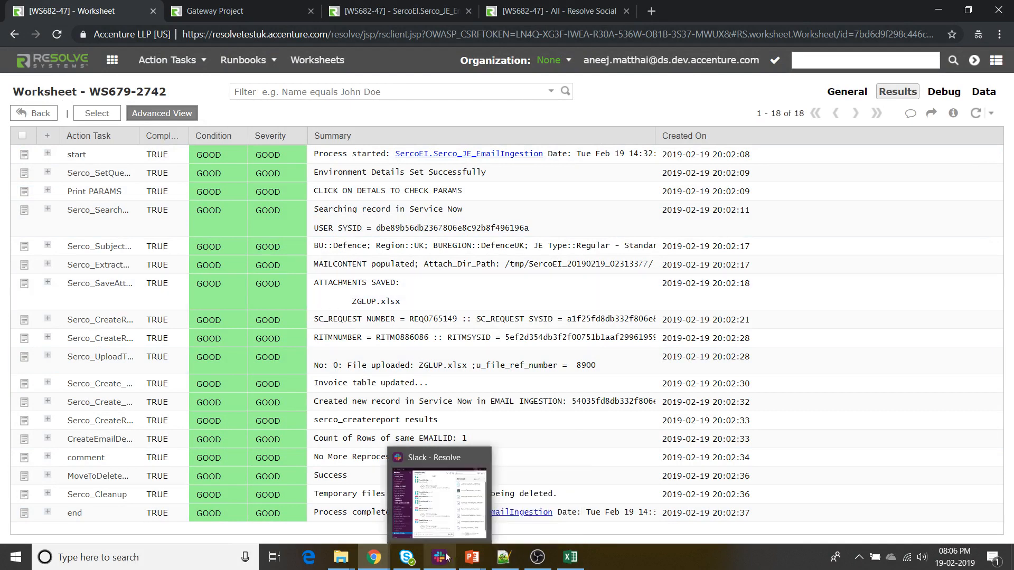
# Switch to blueprint.properties in Notepad++ and examine the rsremote5 EWS receive settings.
pyautogui.moveTo(503, 558)
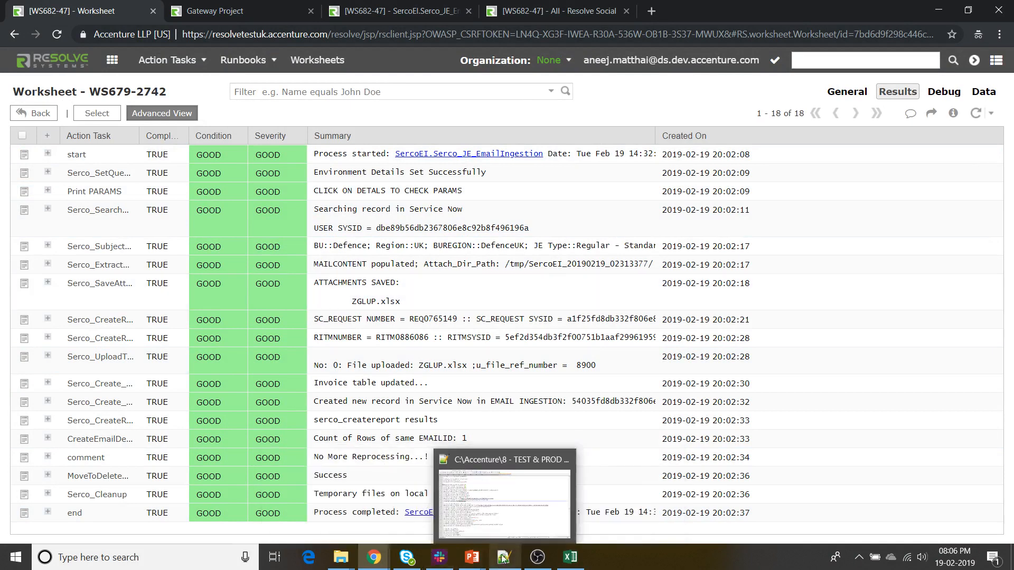
pyautogui.click(506, 504)
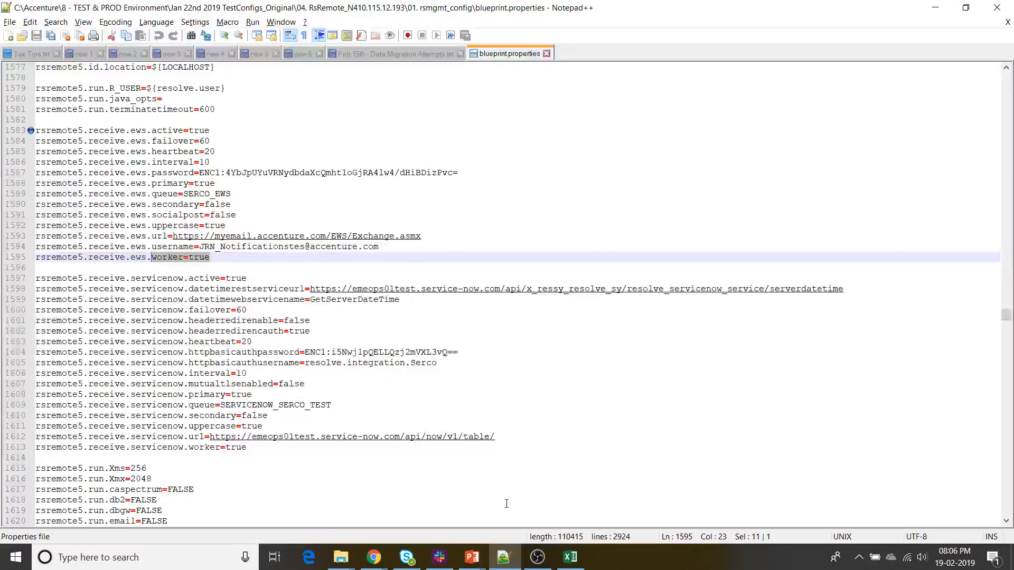
pyautogui.click(59, 130)
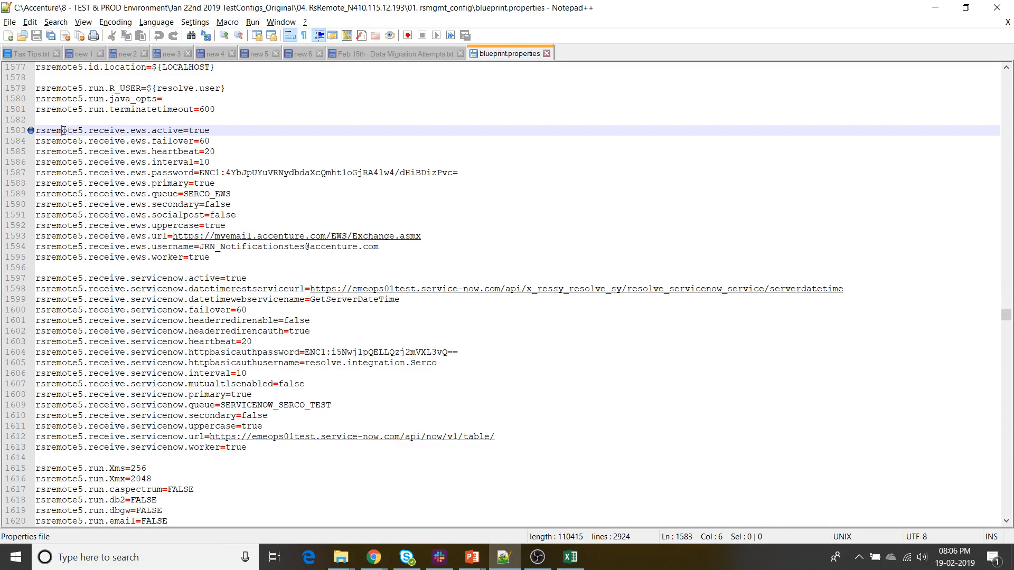
pyautogui.doubleClick(63, 130)
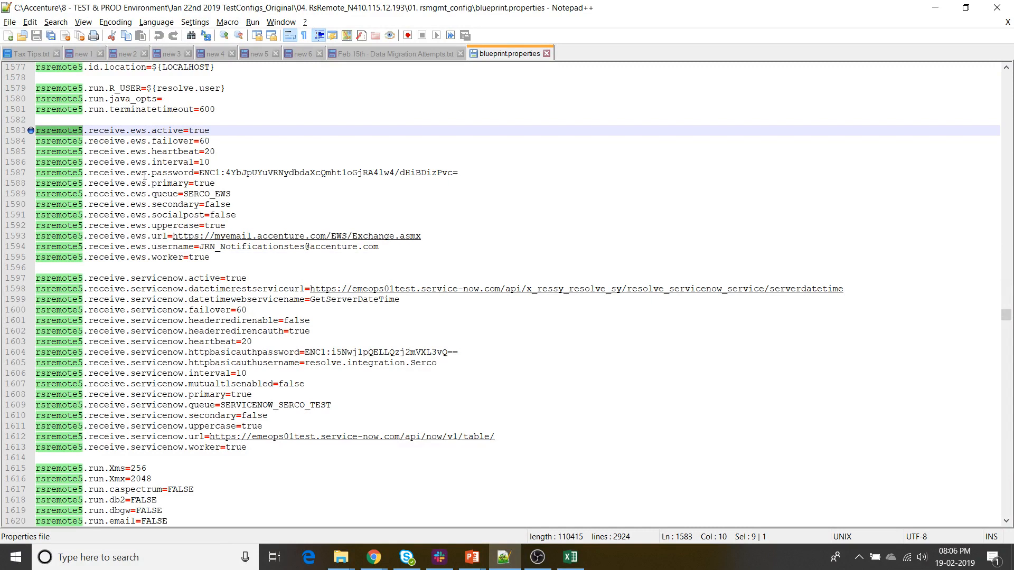
pyautogui.tripleClick(136, 130)
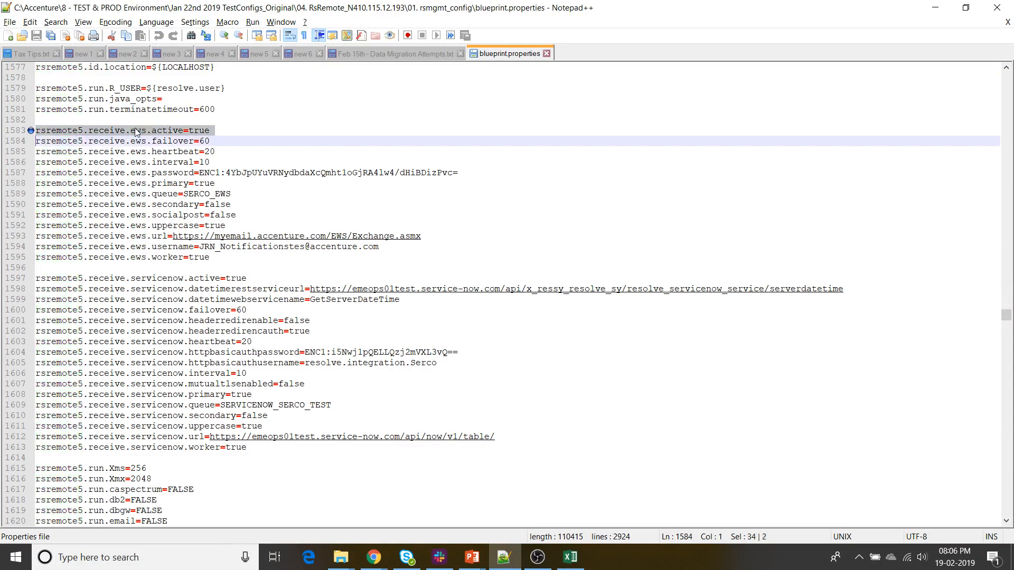
pyautogui.doubleClick(138, 131)
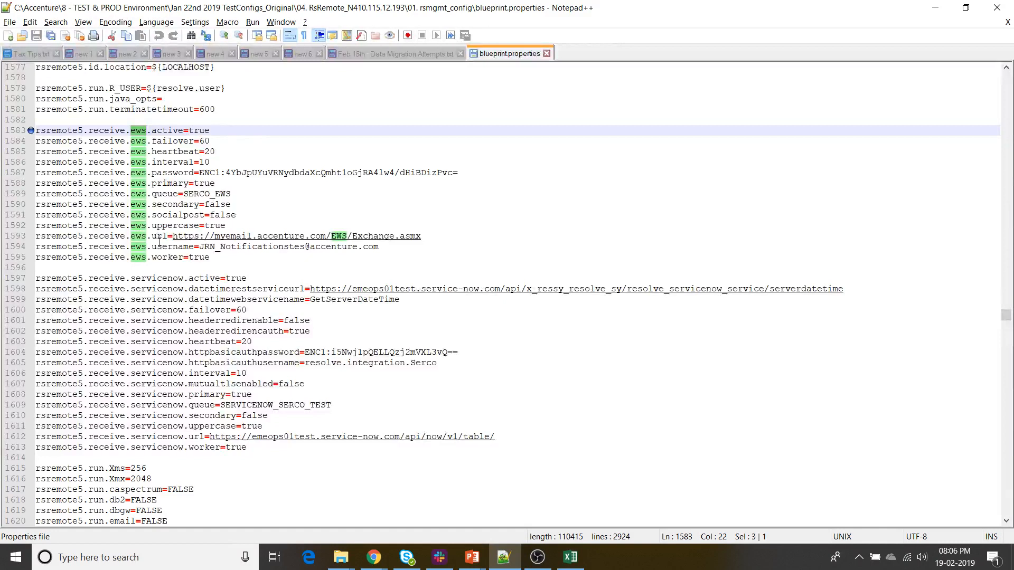
# Examine the rsremote5 ServiceNow receive settings and the worker property of the EWS gateway.
pyautogui.doubleClick(69, 278)
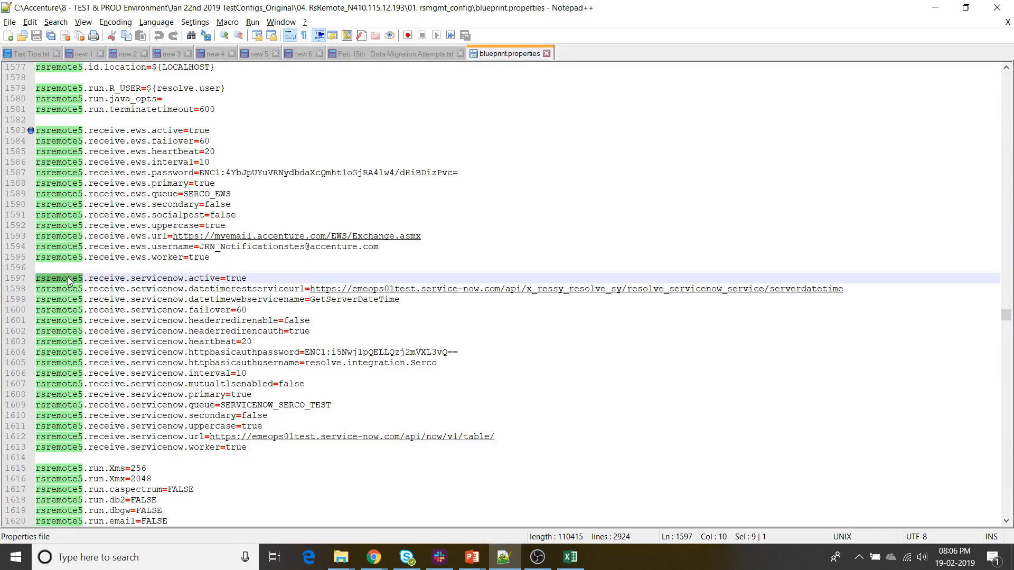
pyautogui.doubleClick(172, 278)
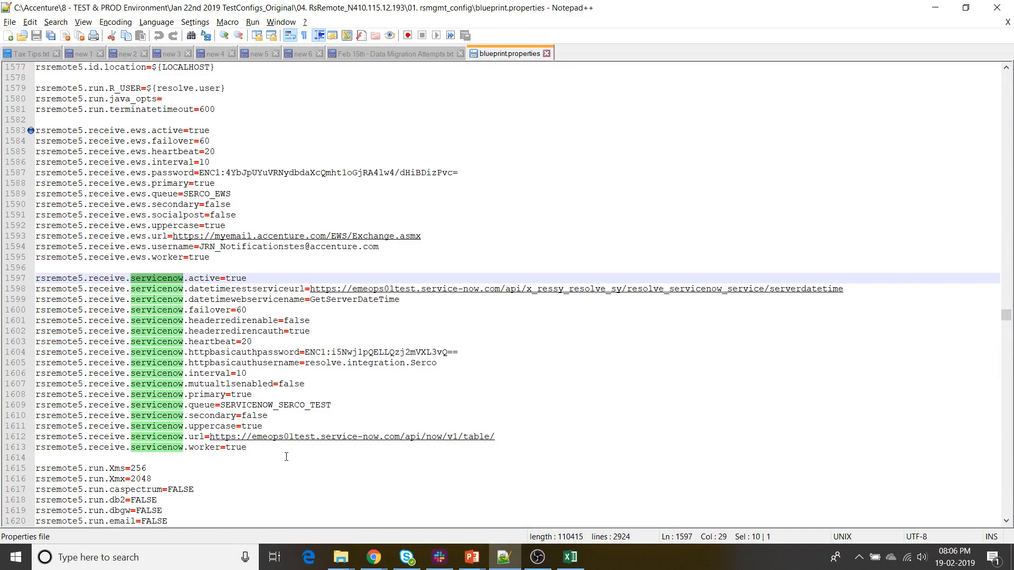
pyautogui.doubleClick(170, 257)
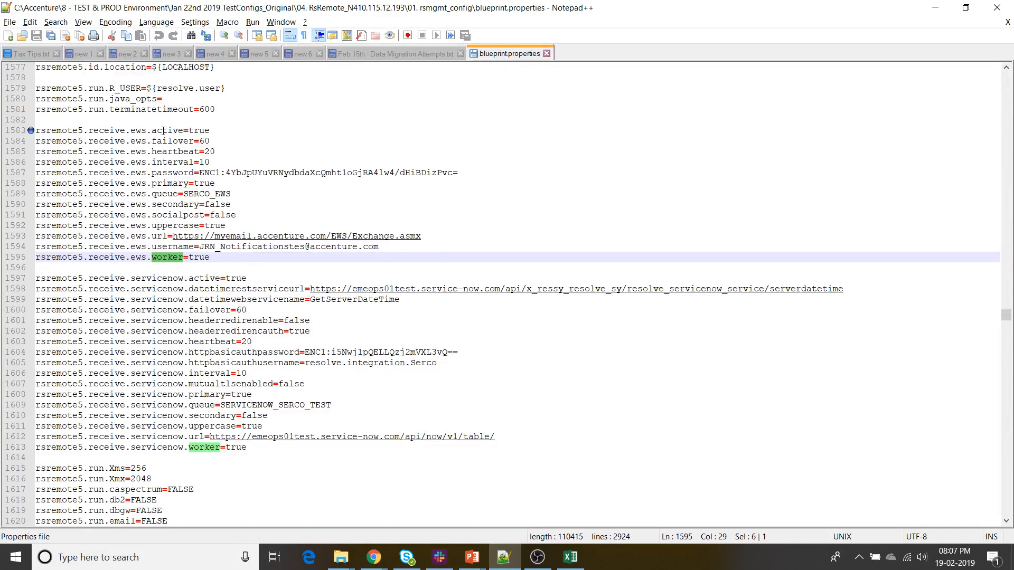
# Switch back to the requested item in ServiceNow and validate it.
pyautogui.hotkey('alt', 'Tab')
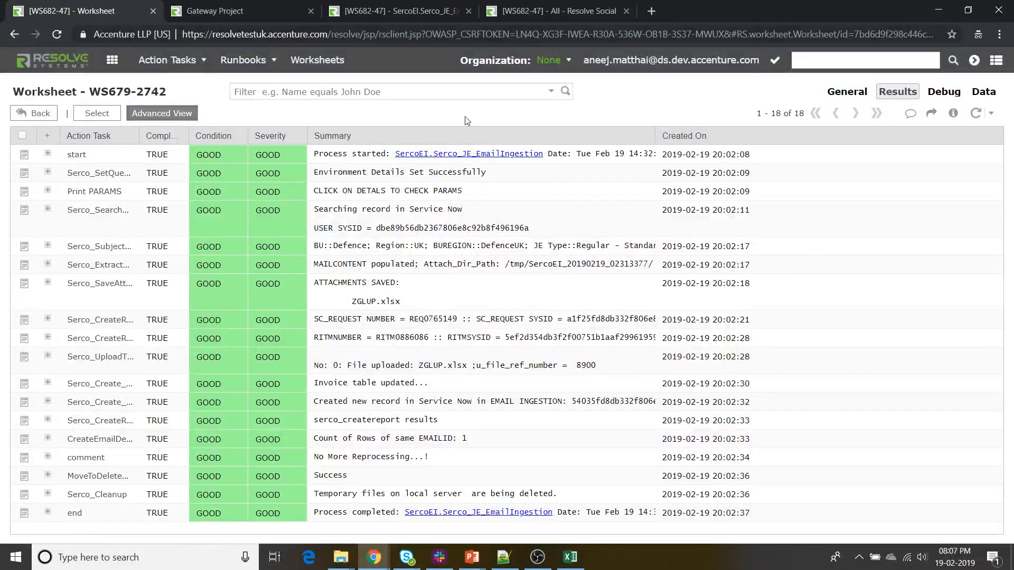
pyautogui.hotkey('alt', 'Tab')
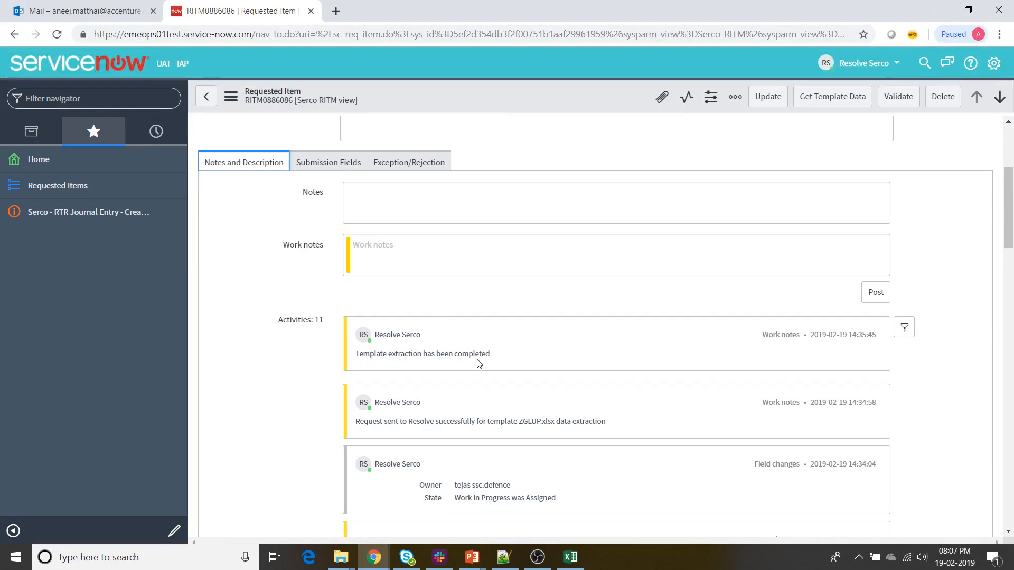
pyautogui.click(898, 97)
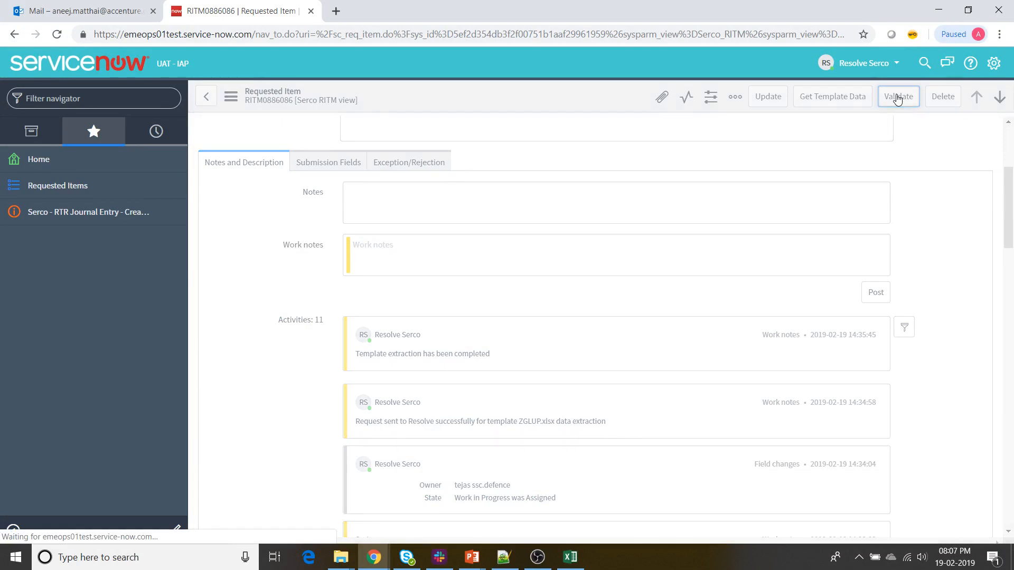
# View the Journal Entry Process slide in PowerPoint and return to the requested item in ServiceNow.
pyautogui.hotkey('alt', 'Tab')
pyautogui.hotkey('alt', 'Tab')
pyautogui.hotkey('alt', 'Tab')
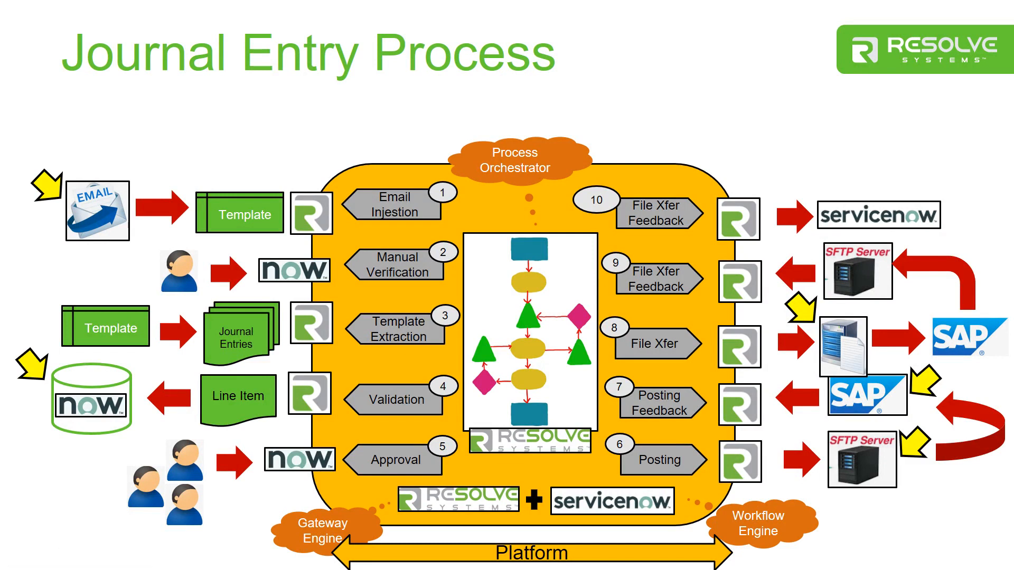
pyautogui.hotkey('alt', 'Tab')
pyautogui.hotkey('alt', 'Tab')
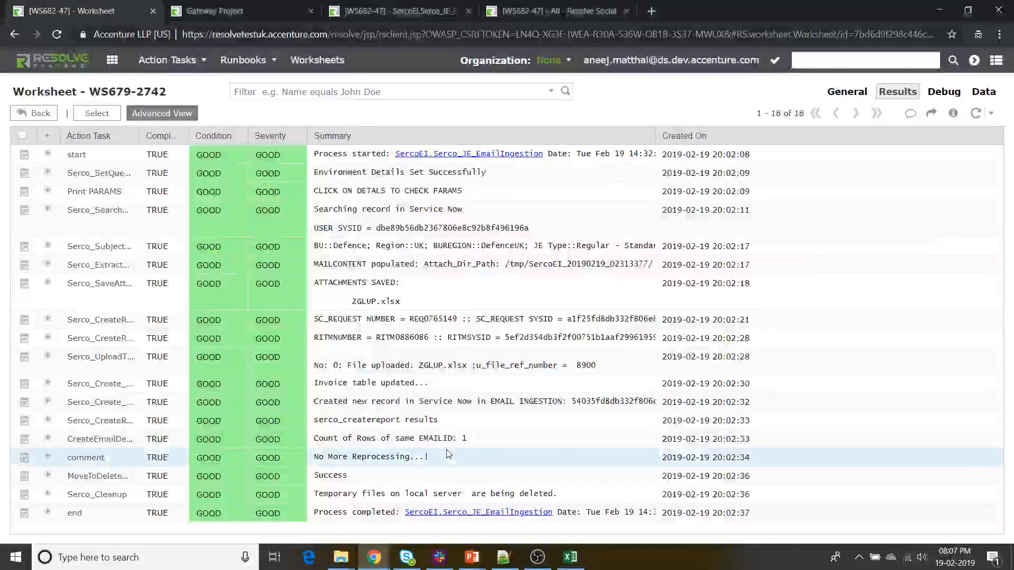
pyautogui.hotkey('alt', 'Tab')
pyautogui.click(561, 187)
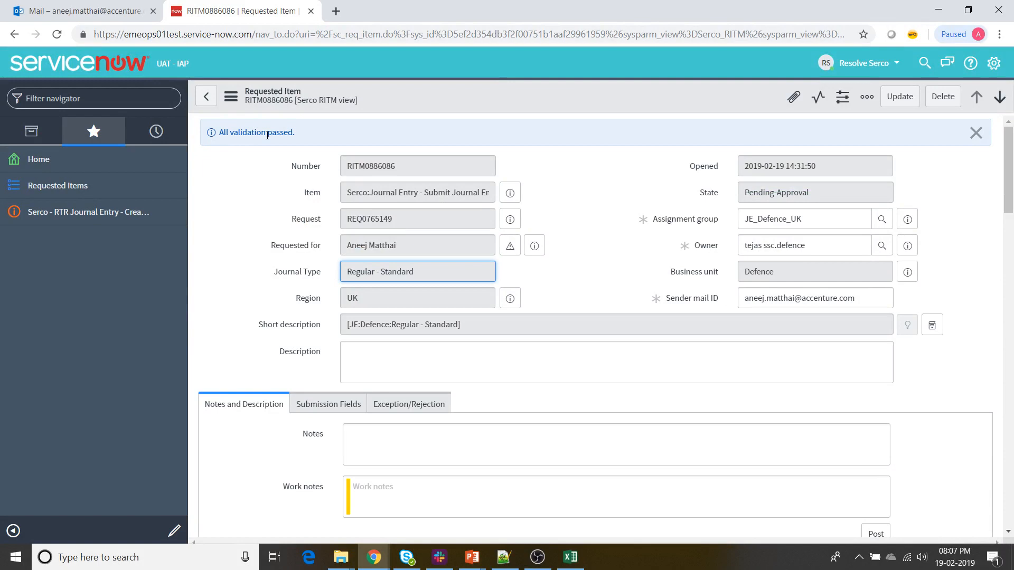
# Open the last requested approval in the requested item's approvers list and approve it.
pyautogui.moveTo(1008, 156); pyautogui.dragTo(1007, 470)
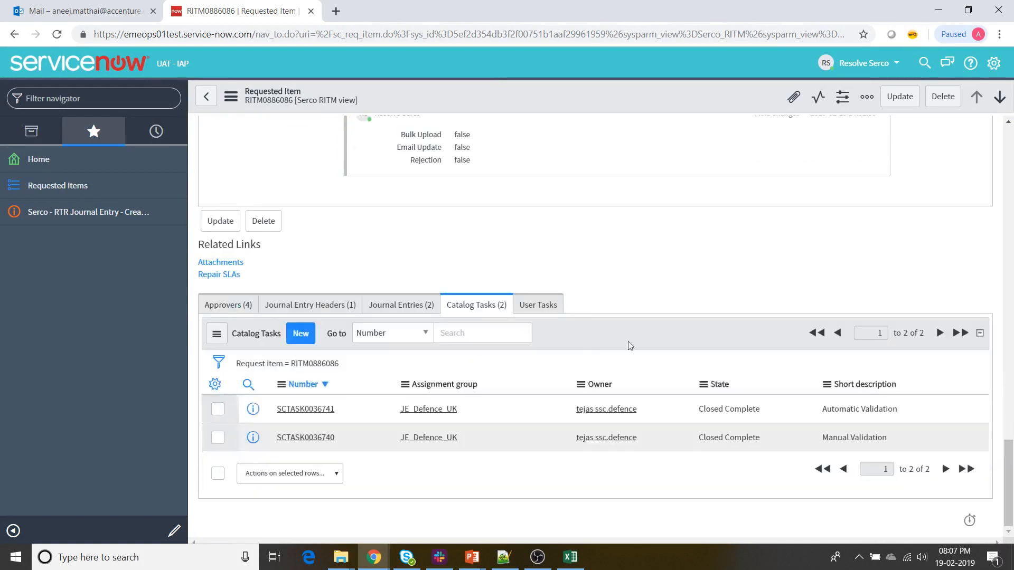
pyautogui.click(235, 306)
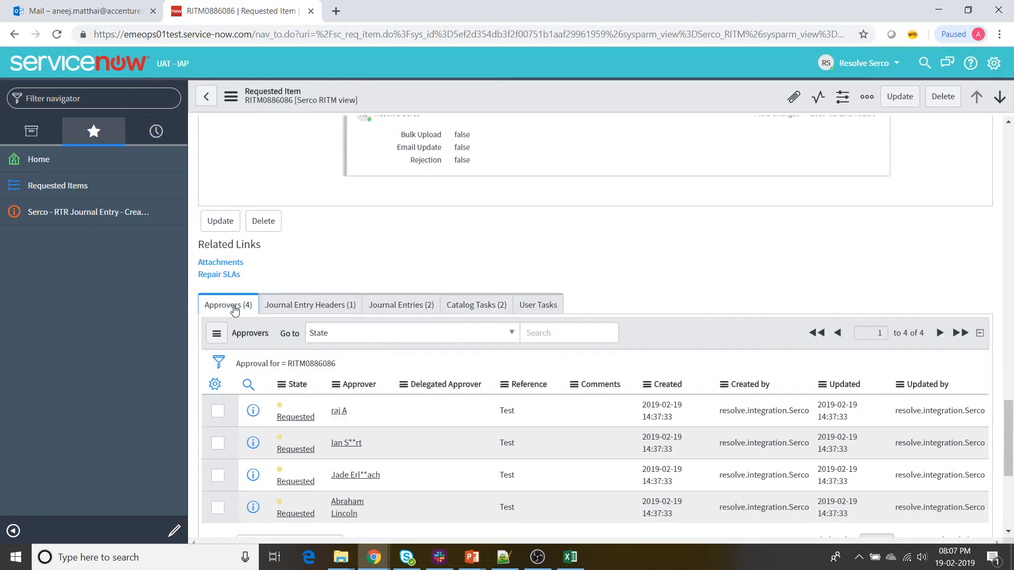
pyautogui.moveTo(1009, 439); pyautogui.dragTo(1010, 458)
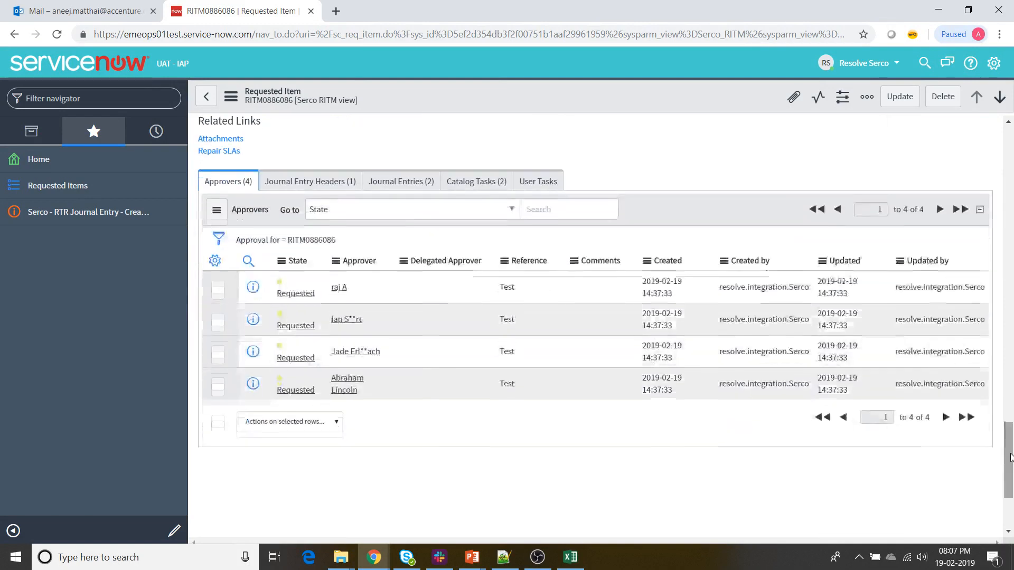
pyautogui.click(296, 390)
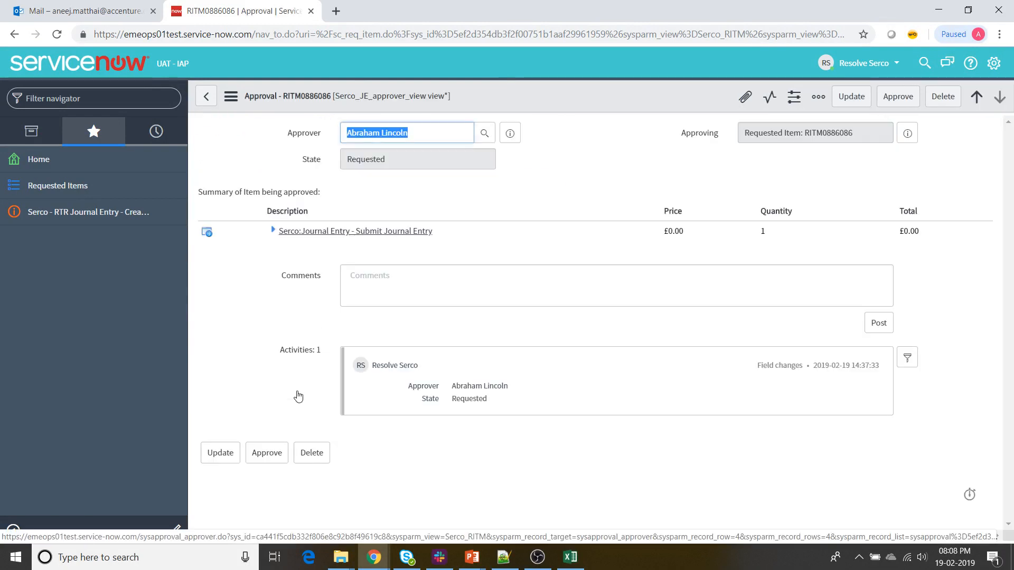
pyautogui.click(900, 99)
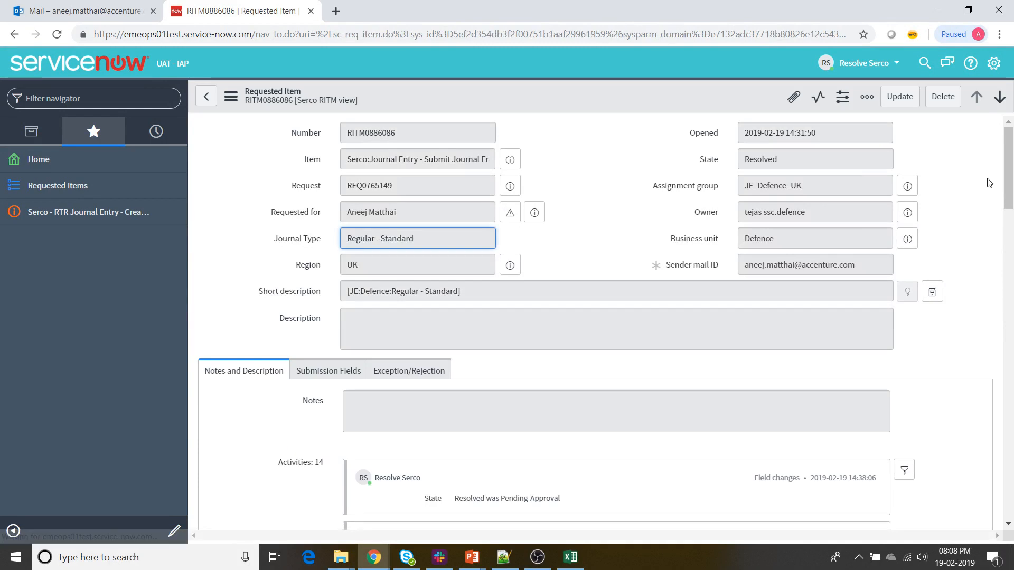
# Review the approver states and activity log of the requested item, and switch to the Journal Entry Process slide.
pyautogui.moveTo(999, 170); pyautogui.dragTo(1011, 488)
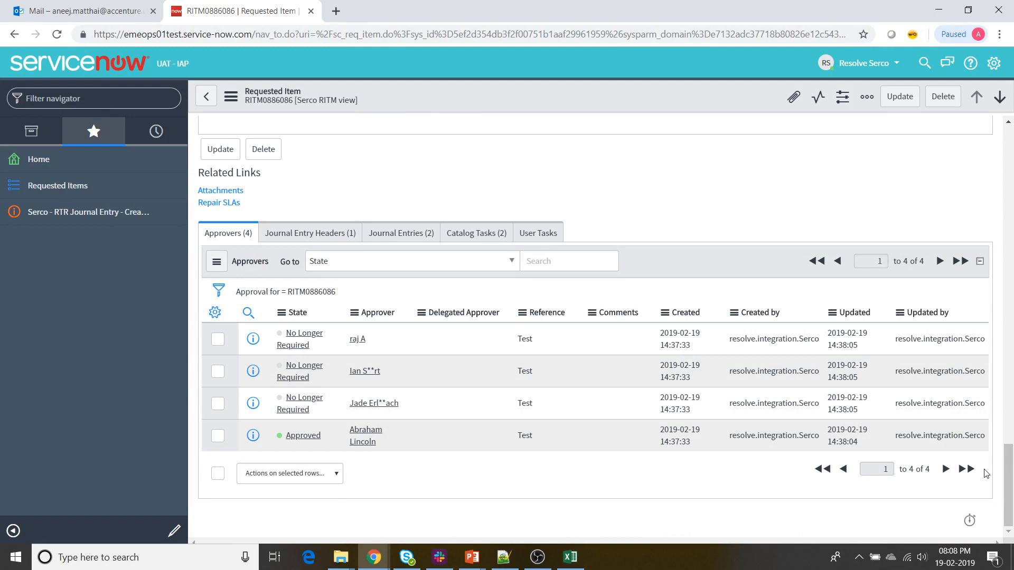
pyautogui.moveTo(1009, 475); pyautogui.dragTo(1010, 171)
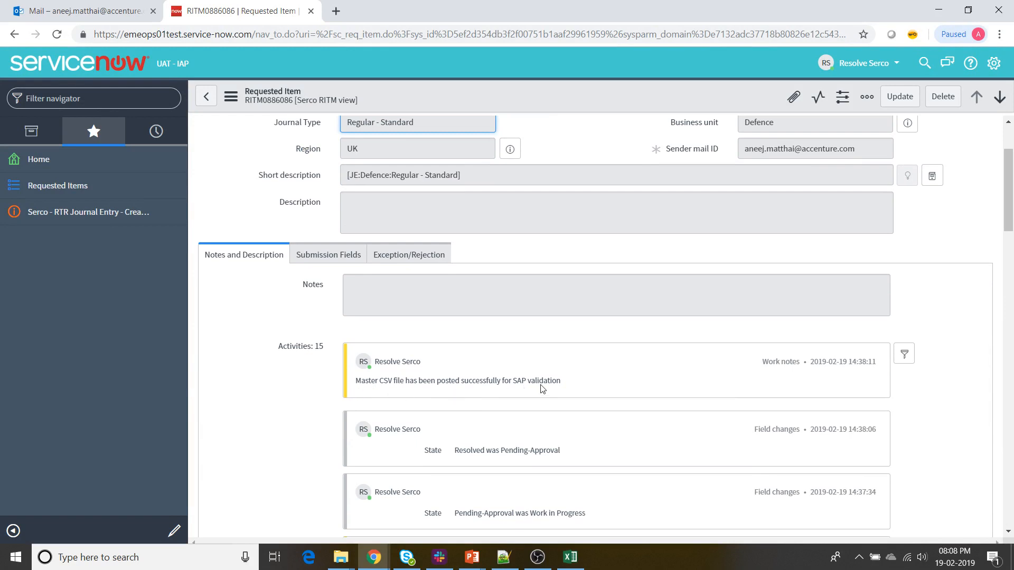
pyautogui.hotkey('alt', 'Tab')
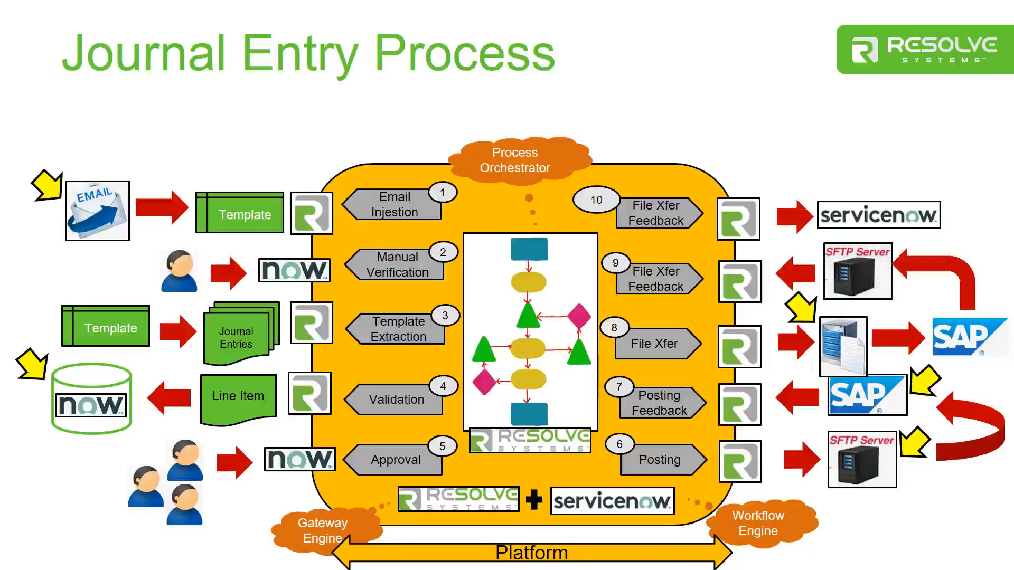